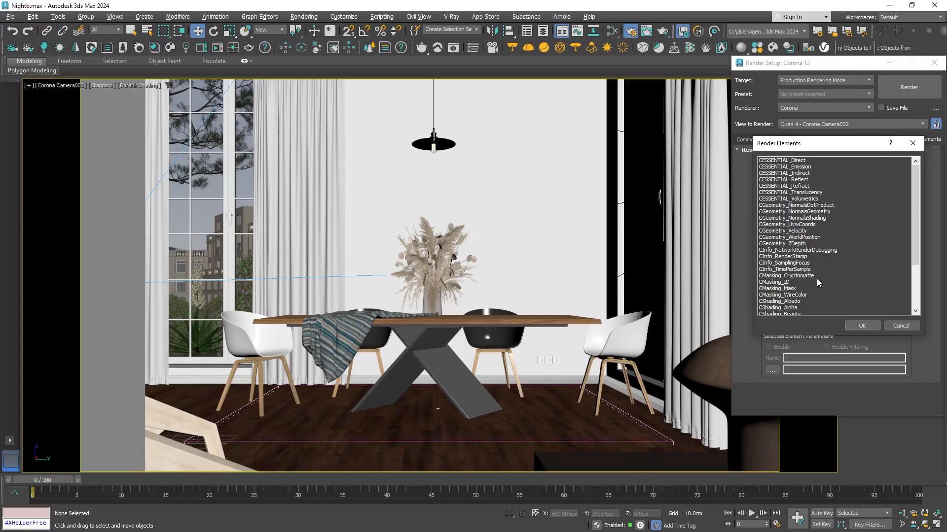
Add the CMasking_Cryptomatte, CMasking_Mask and CMasking_WireColor render elements.
left_click(804, 296)
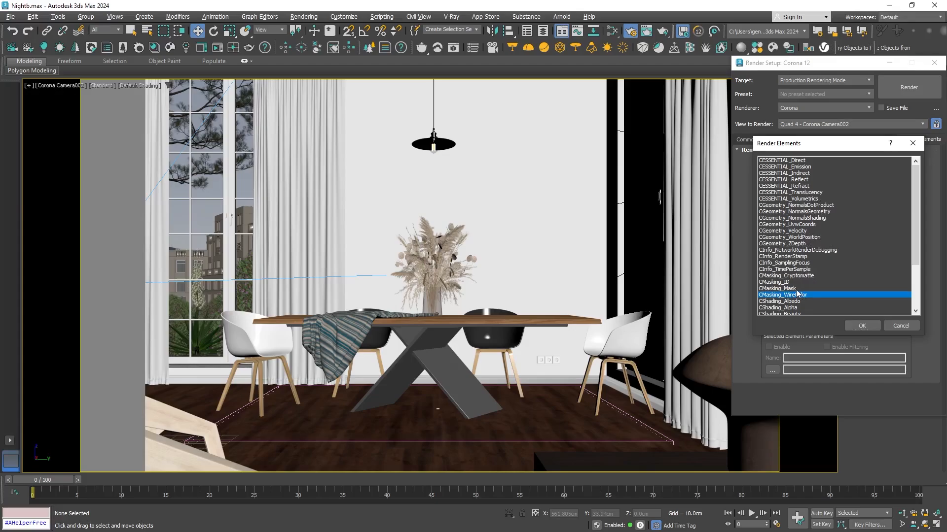
left_click(799, 289, "ctrl")
left_click(808, 276, "ctrl")
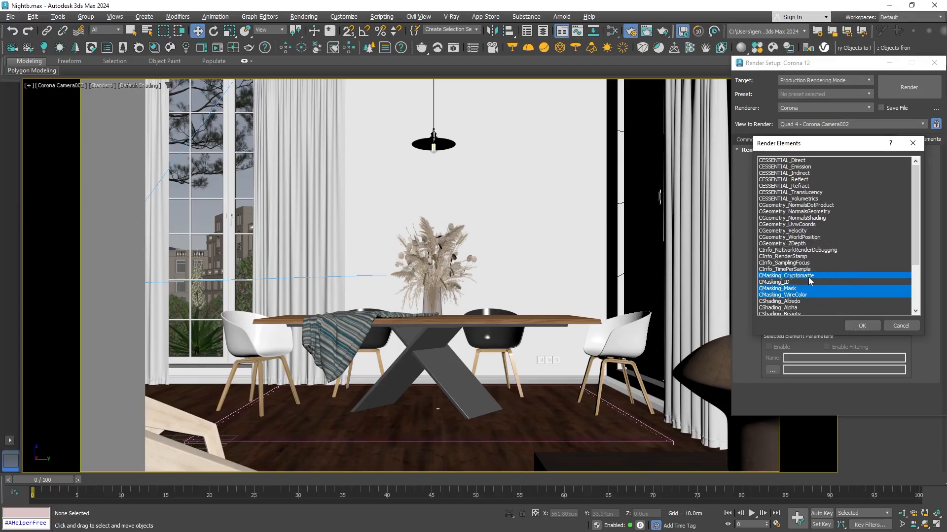
left_click(848, 326)
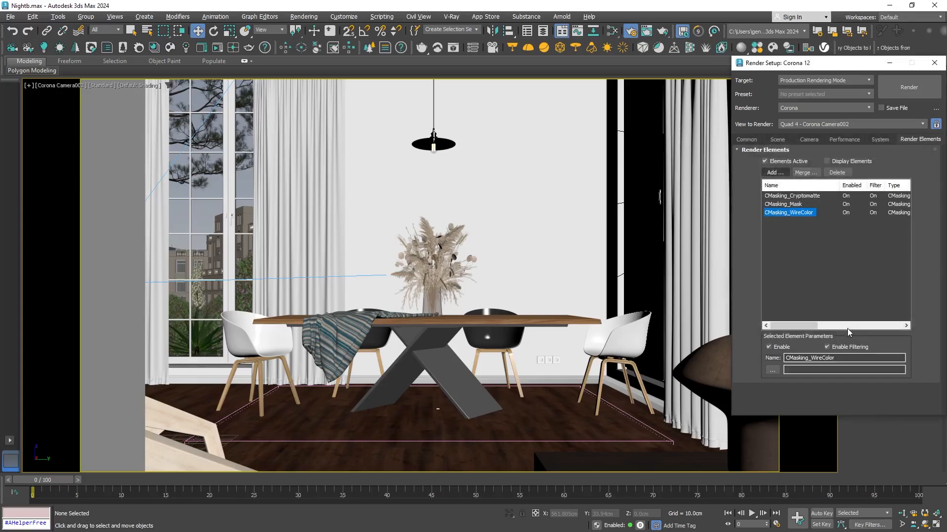
Start an interactive Corona render and display the CMasking_WireColor pass in the frame buffer.
left_click(217, 48)
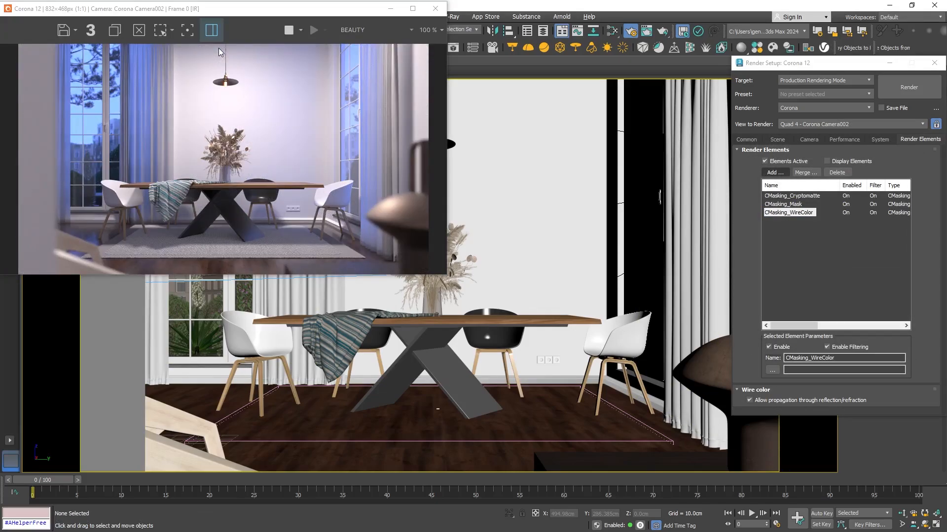
left_click(392, 31)
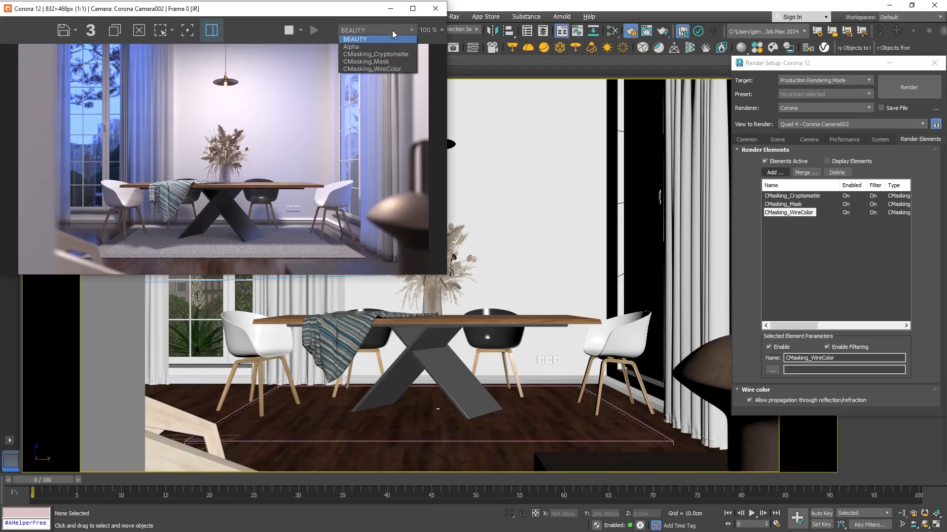
left_click(398, 67)
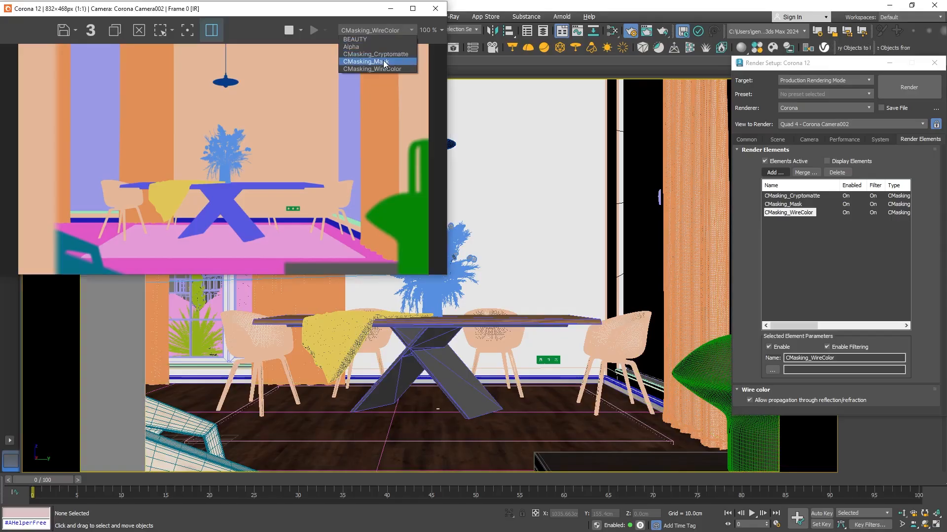
Display the CMasking_Mask pass, stopping the interactive render, and bring up that element's mask parameters.
left_click(384, 62)
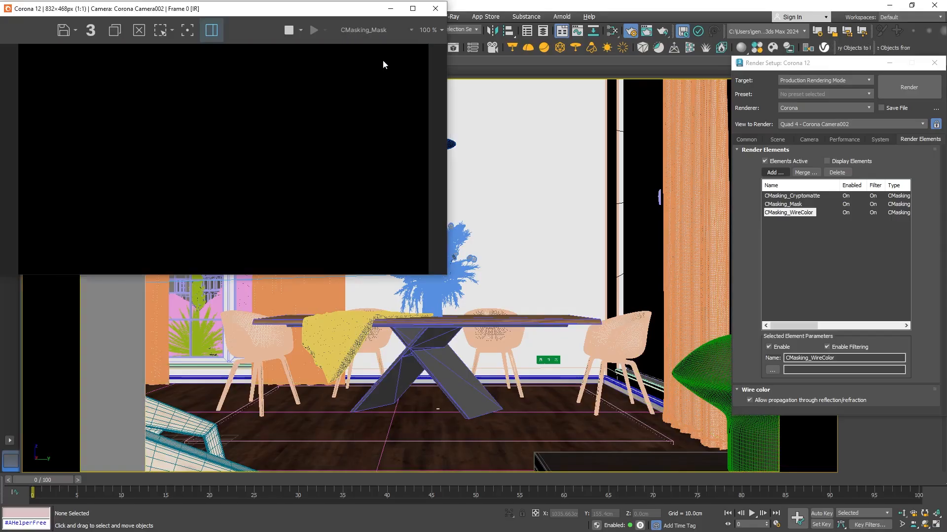
left_click(289, 31)
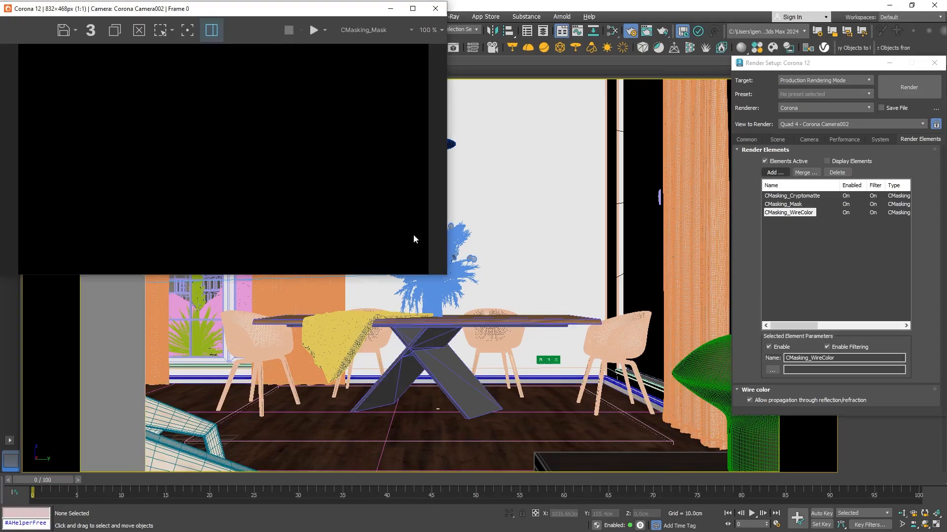
left_click(789, 207)
left_click_drag(742, 365, 749, 179)
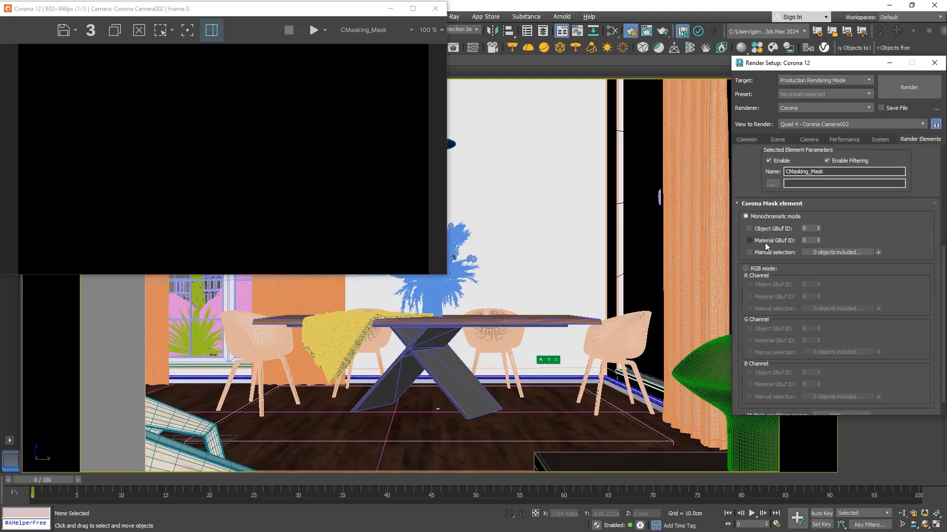
Set the dining table's G-Buffer Object ID to 1 in its object properties.
middle_click(551, 319)
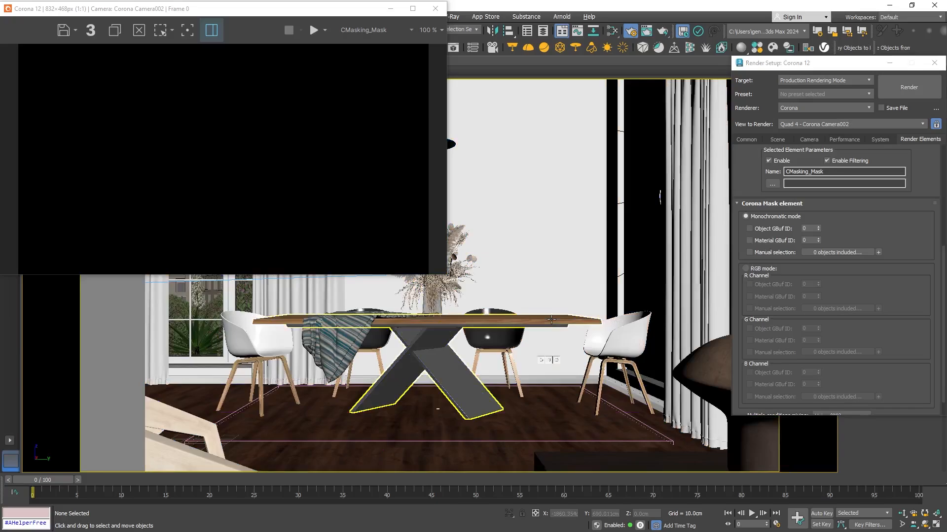
left_click(551, 319)
right_click(551, 320)
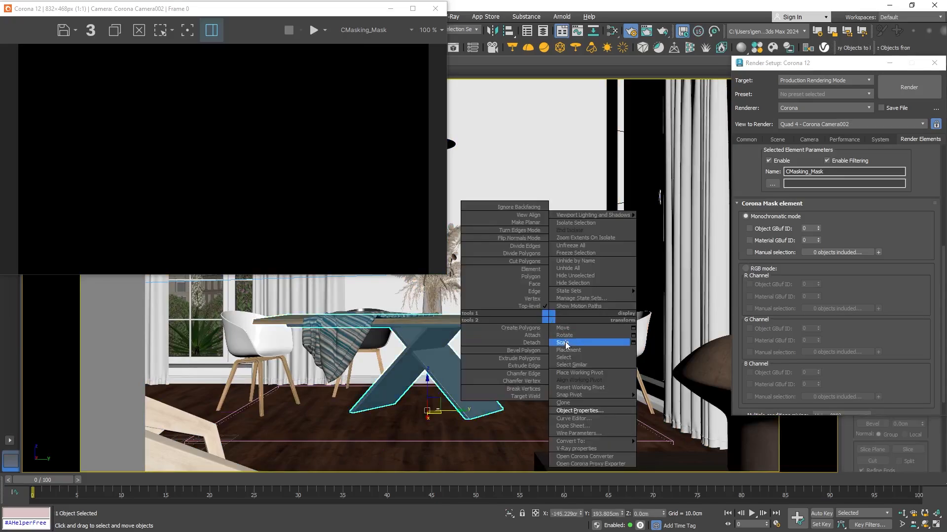
left_click(567, 411)
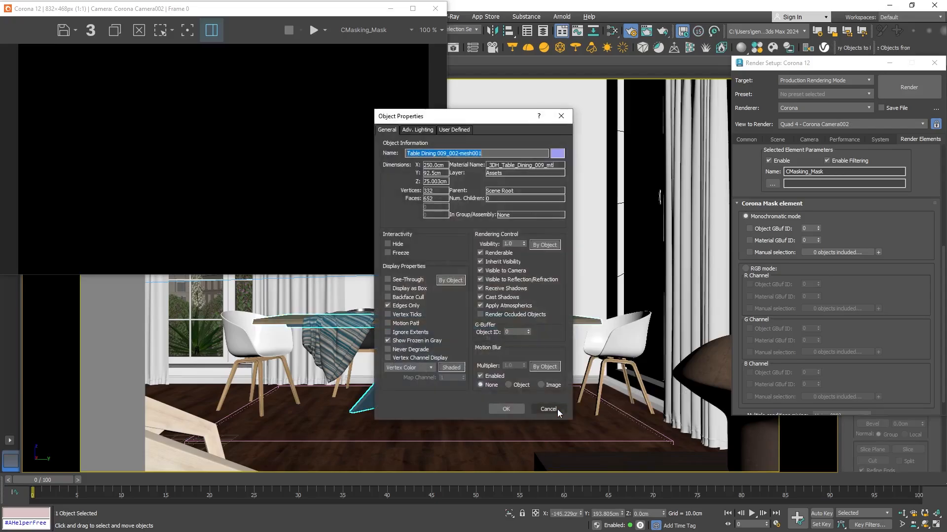
left_click(529, 331)
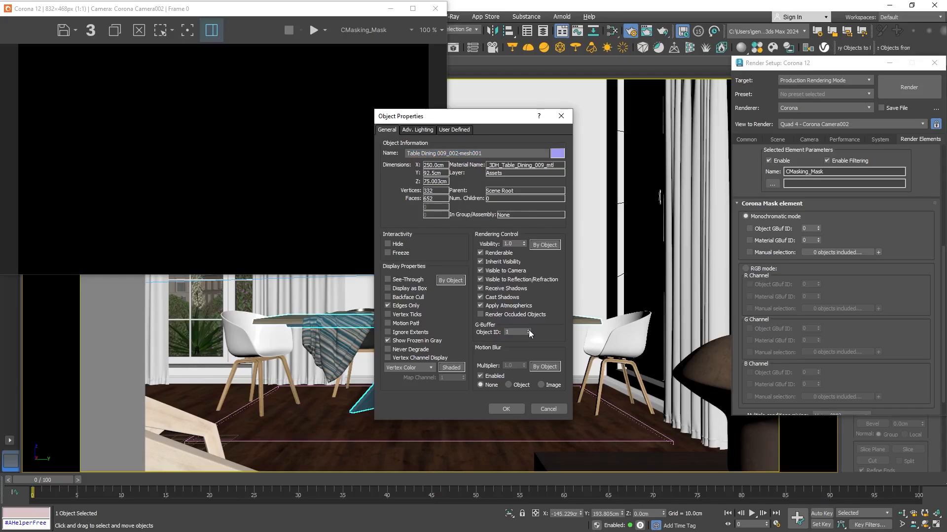
left_click(506, 409)
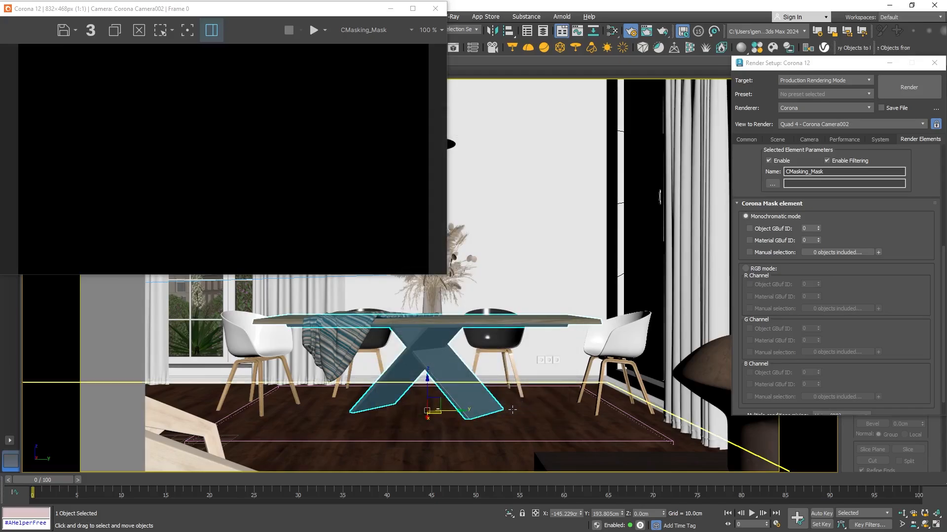
Assign material ID channel 1 to the Flooring Laminate Dark Smoked material in the Slate Material Editor.
key("m")
left_click_drag(782, 286, 788, 311)
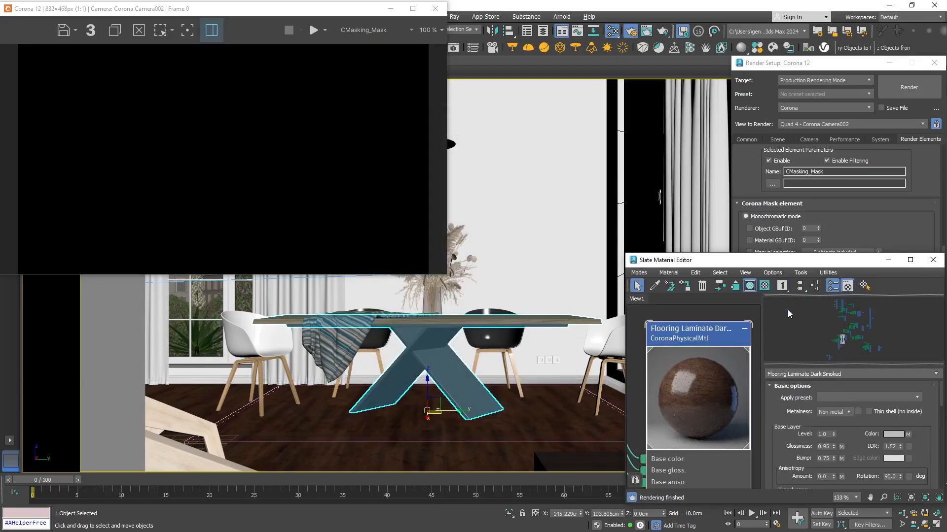
left_click(932, 261)
Set the monochromatic mask's Object GBuf ID and Material GBuf ID to 1, mask by object ID, and restart interactive rendering.
left_click(819, 227)
left_click(819, 238)
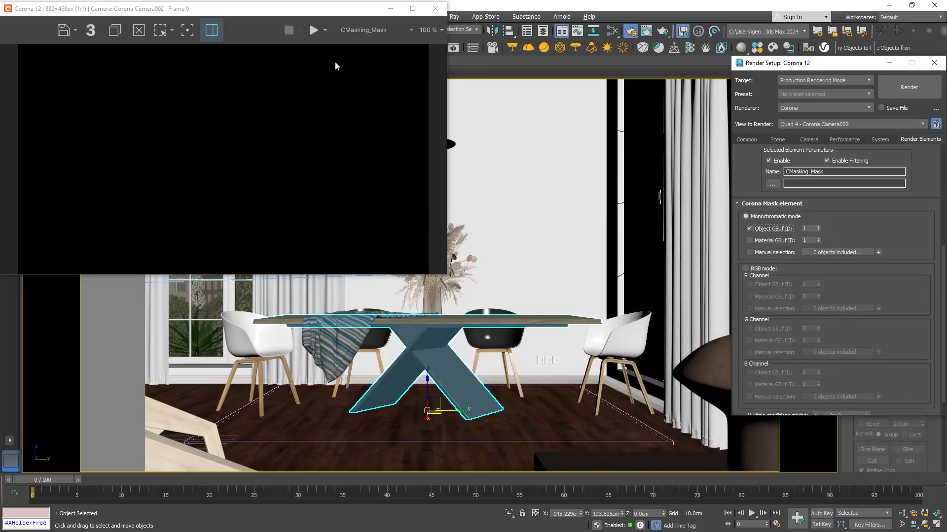
left_click(325, 31)
left_click(329, 55)
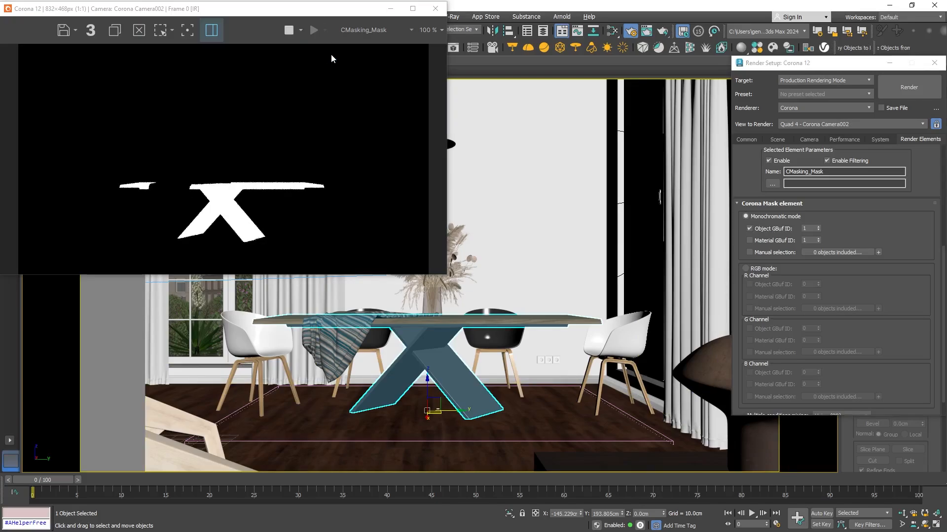
Make the monochromatic mask use Material GBuf ID 1 instead of the object ID.
left_click(750, 241)
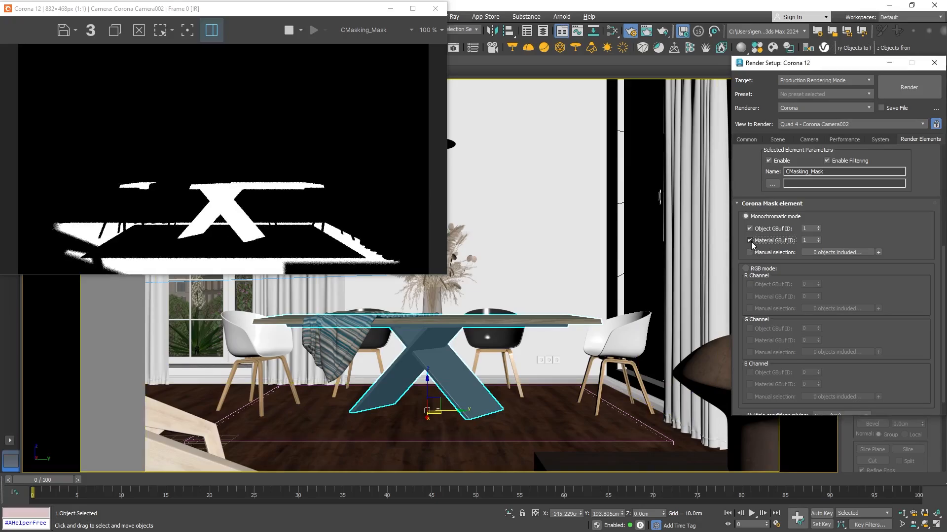
left_click(748, 229)
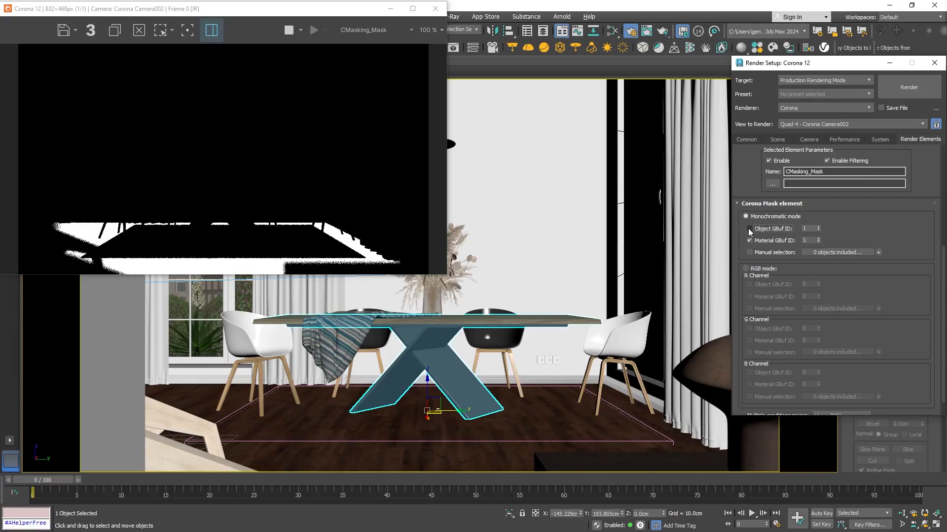
Switch the mask to RGB mode with Object GBuf ID 1 for R, Object GBuf ID 2 for G and Material GBuf ID 1 for B.
left_click(746, 268)
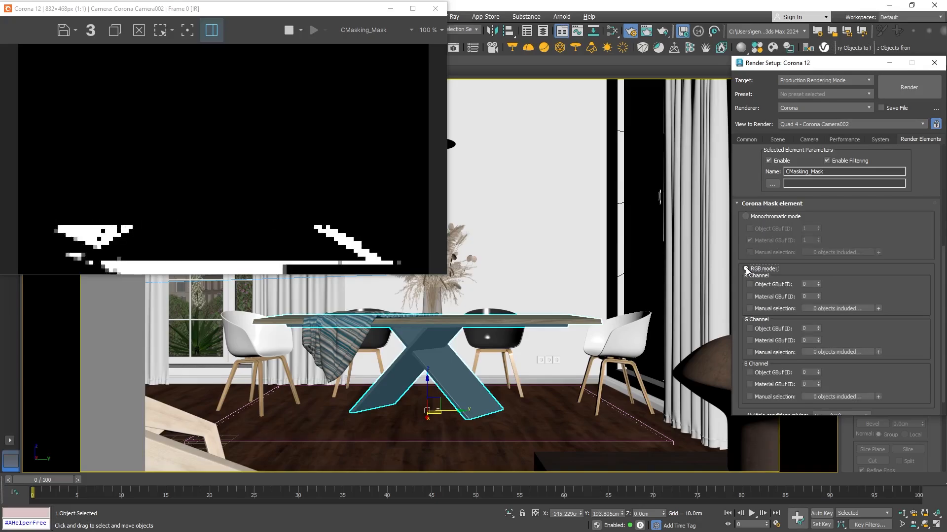
left_click(818, 282)
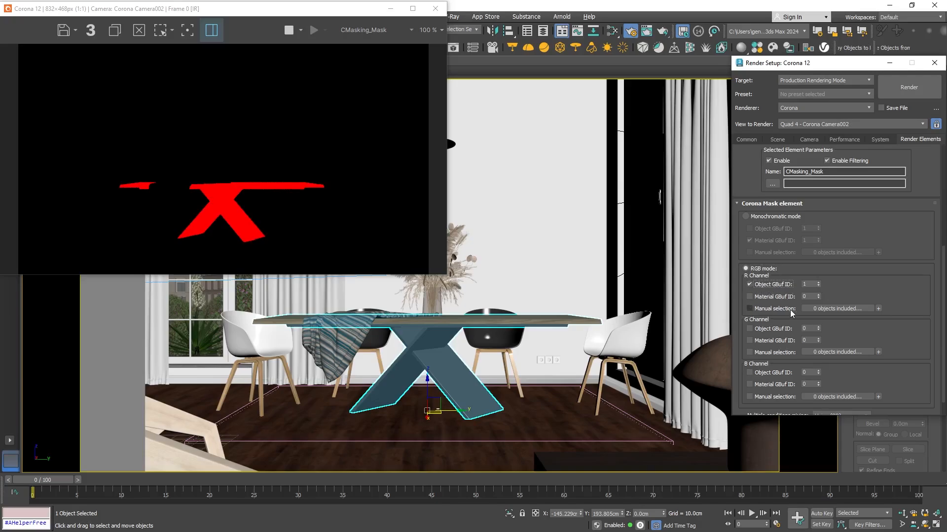
left_click(818, 327)
left_click(818, 326)
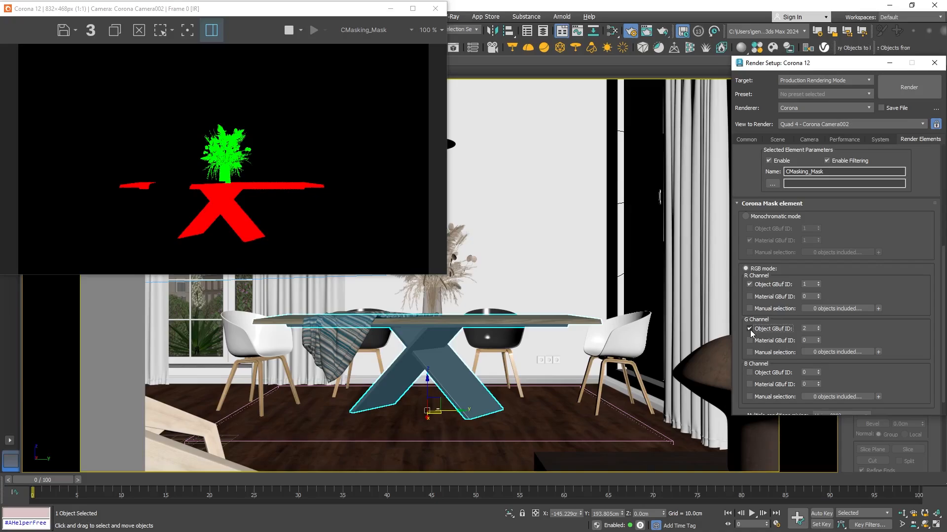
left_click(818, 382)
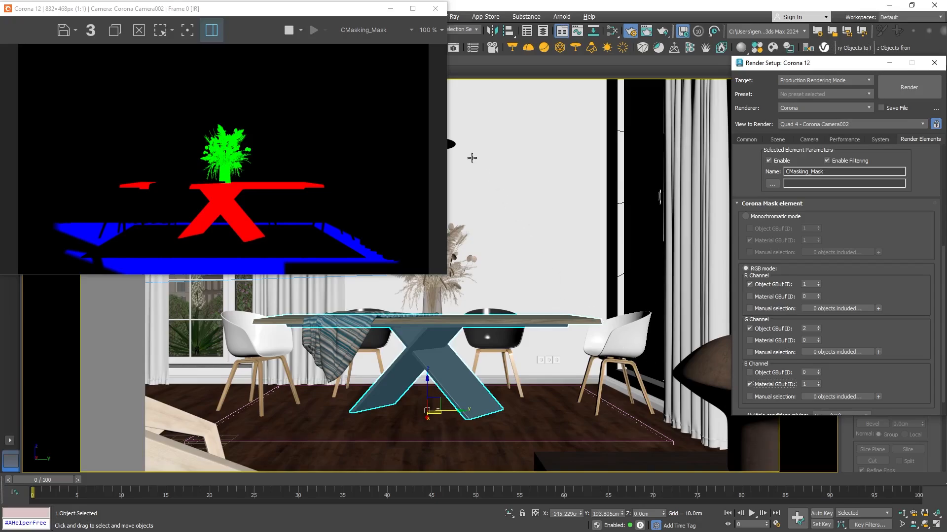
Display the CMasking_Cryptomatte pass and review the ID Type choices in that element's parameters.
left_click(398, 29)
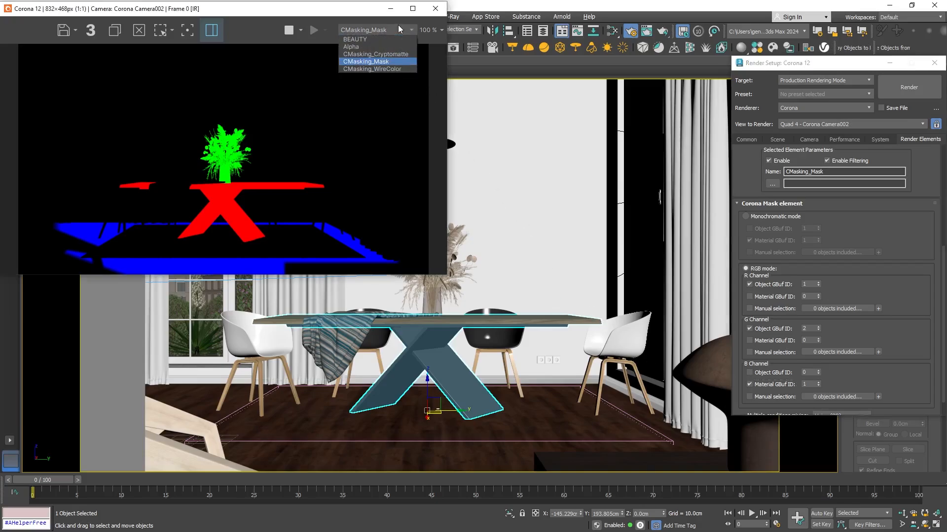
left_click(401, 53)
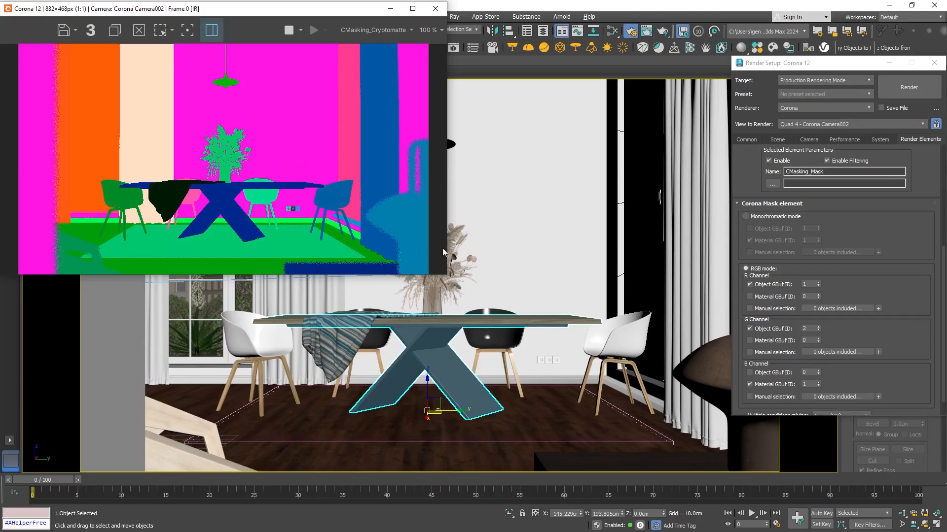
left_click_drag(738, 163, 739, 329)
left_click(795, 177)
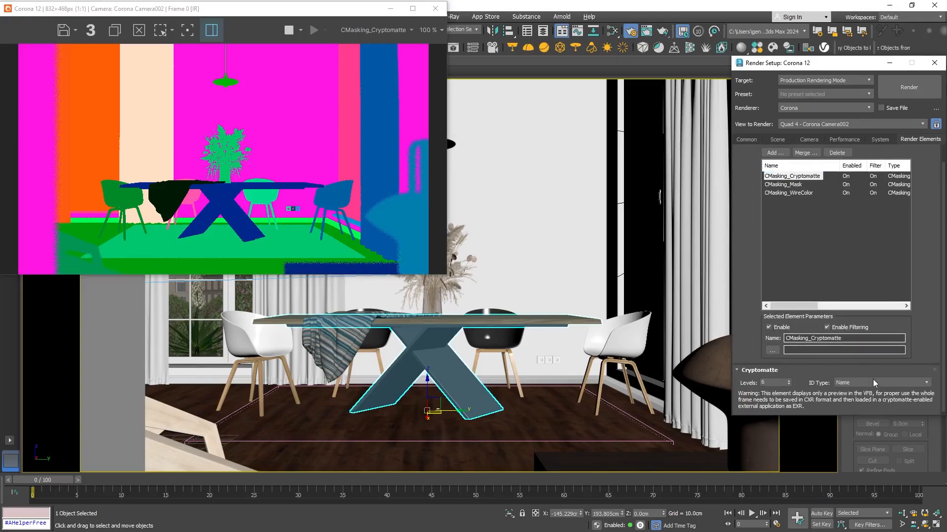
left_click(869, 384)
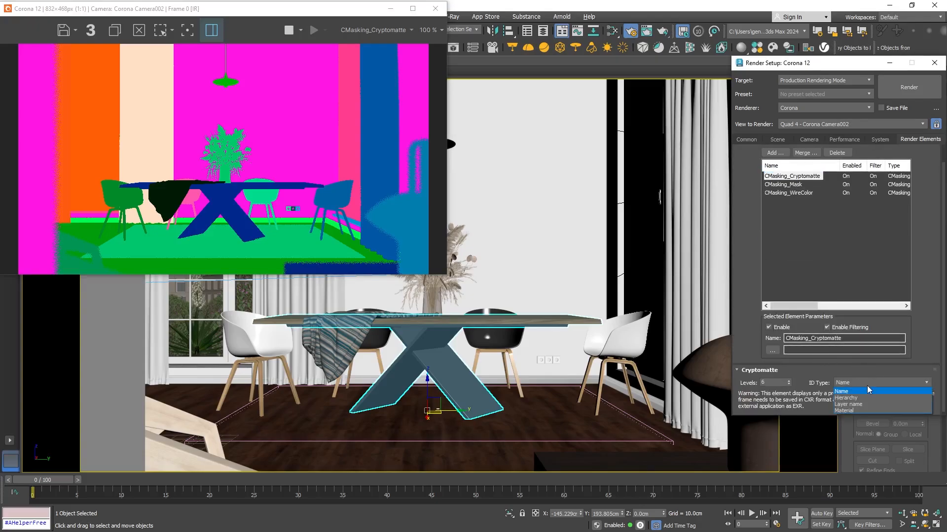
left_click(867, 385)
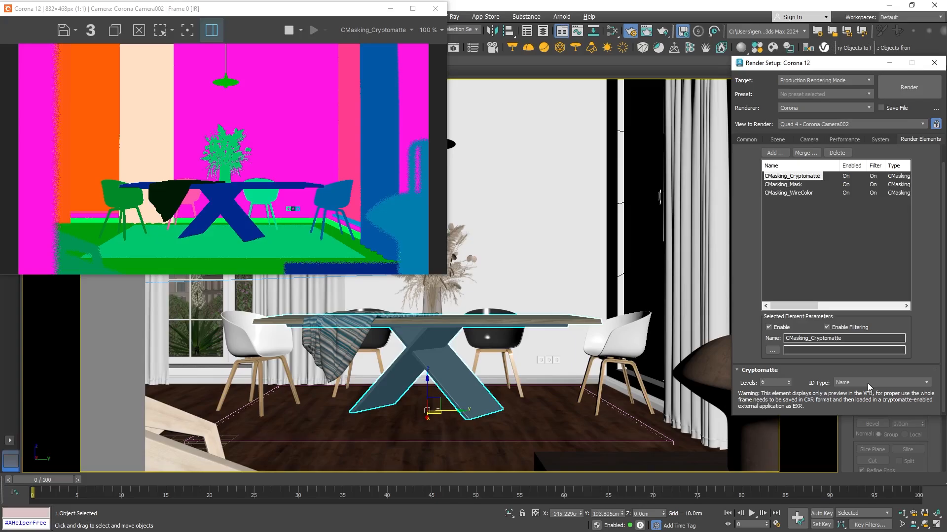
Stop the interactive render and save all render elements as Night_Render in OpenEXR format, Full Float (32 bits/Channel).
left_click(290, 31)
left_click(76, 30)
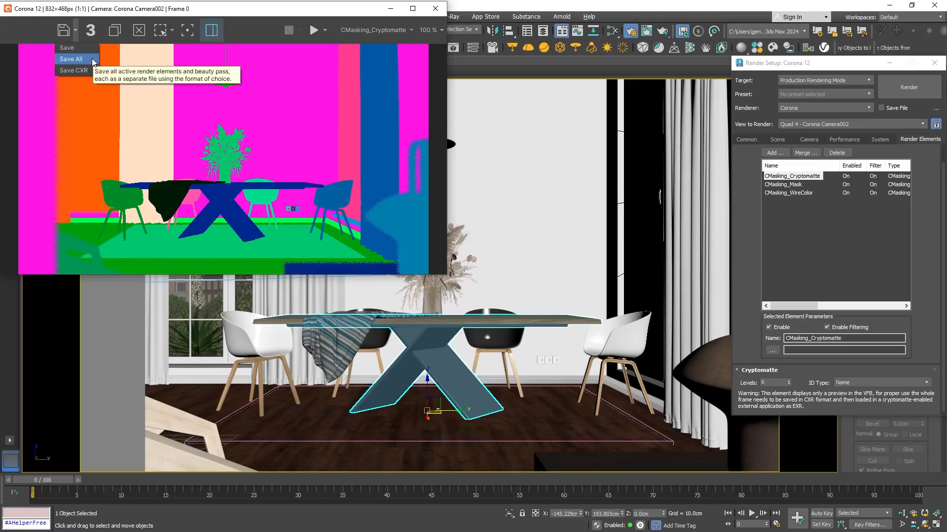
left_click(91, 58)
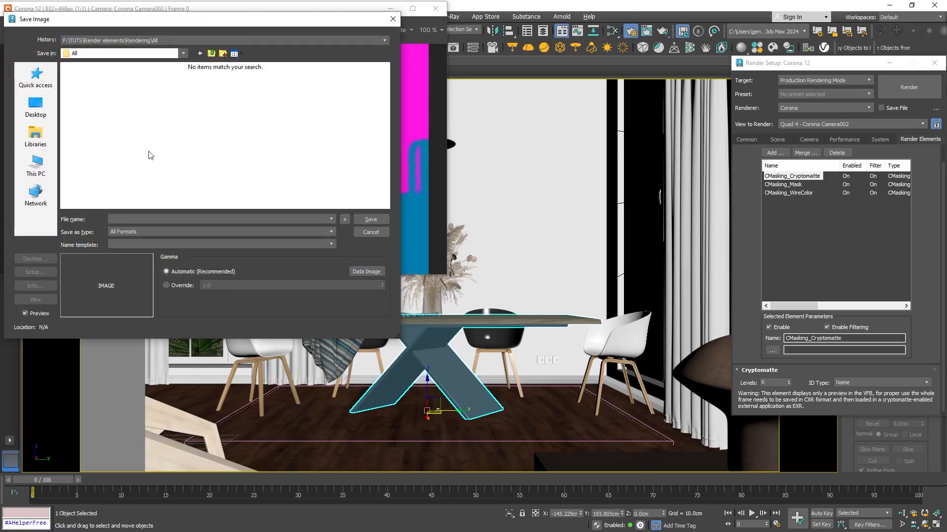
left_click(145, 220)
type("Night_Render")
left_click(156, 232)
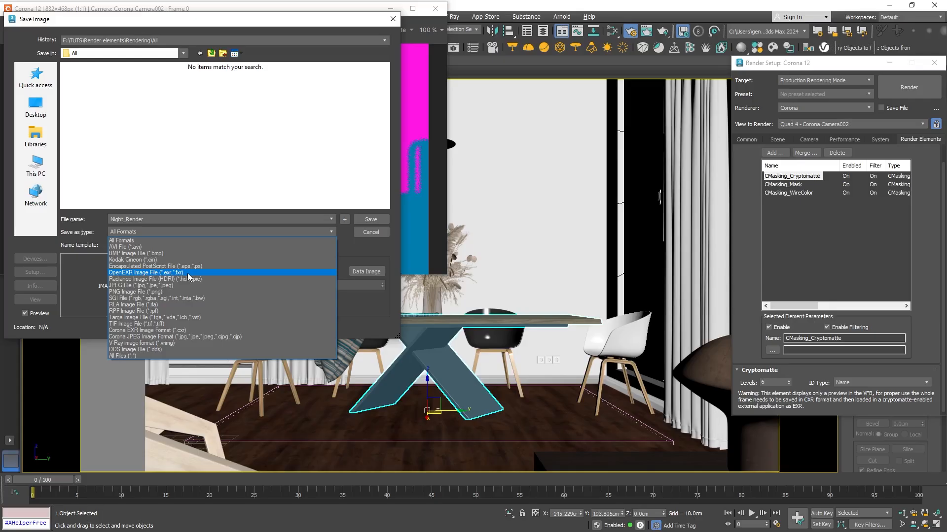
left_click(188, 273)
left_click(361, 217)
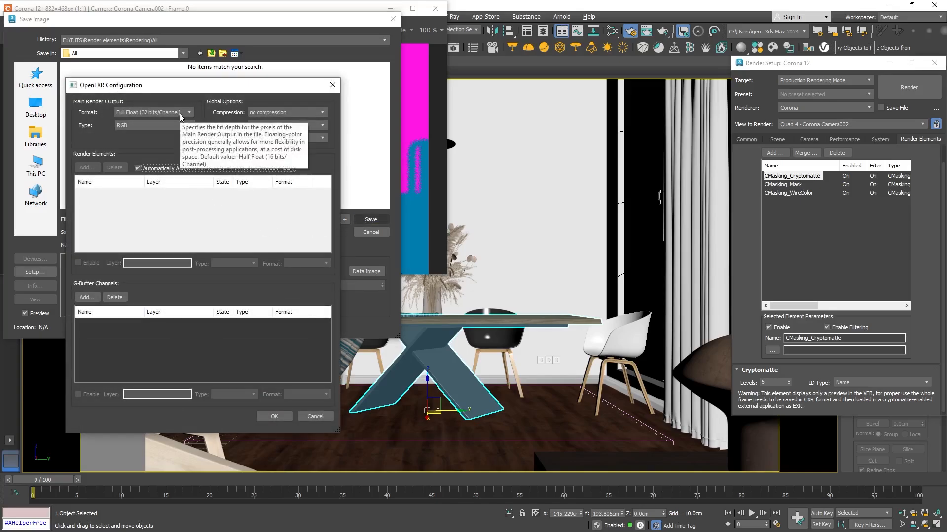
left_click(264, 415)
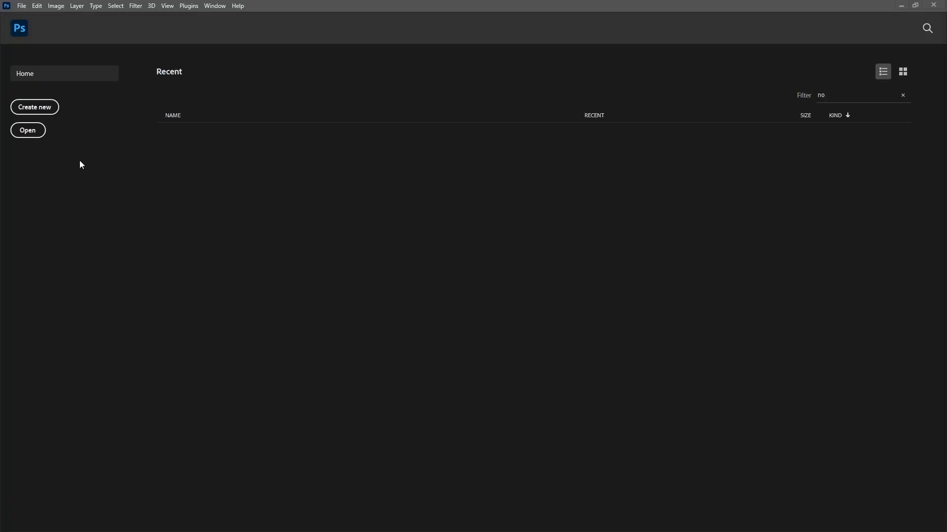
In Photoshop, open the Night_Render beauty, Cryptomatte, Mask and WireColor EXR files with alpha data read as an alpha channel.
left_click(28, 131)
left_click_drag(292, 138, 54, 117)
left_click(245, 206)
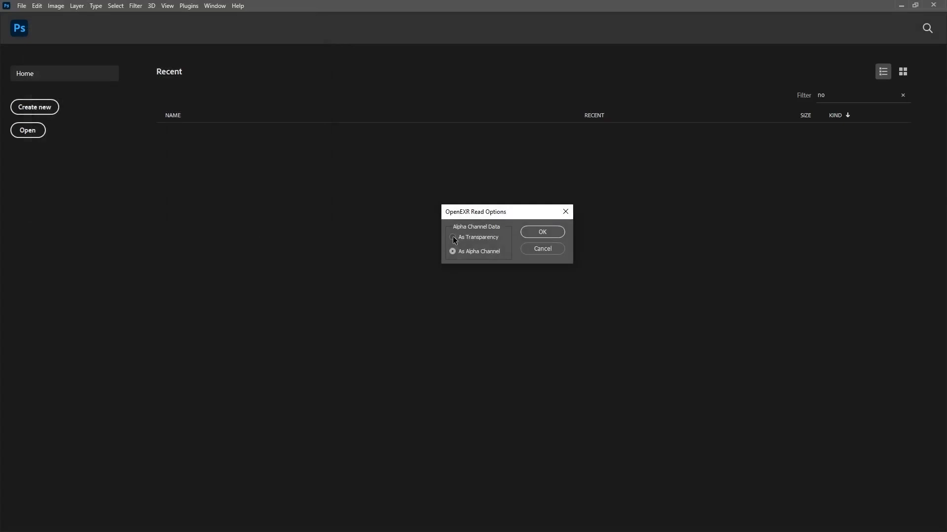
left_click(542, 231)
left_click(541, 232)
left_click(541, 232)
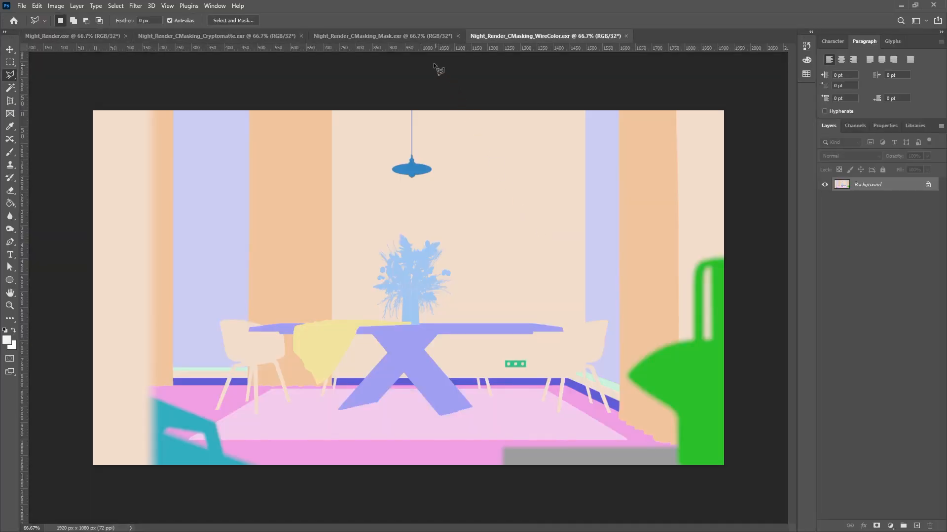
Copy the entire WireColor image and paste it as a new layer into the Night_Render.exr document.
left_click(418, 37)
left_click(484, 38)
left_click(115, 6)
left_click(121, 15)
left_click(37, 6)
left_click(41, 74)
left_click(42, 37)
left_click(37, 5)
left_click(48, 92)
Duplicate the background layer of the CMasking_Mask document into Night_Render.exr.
left_click(398, 37)
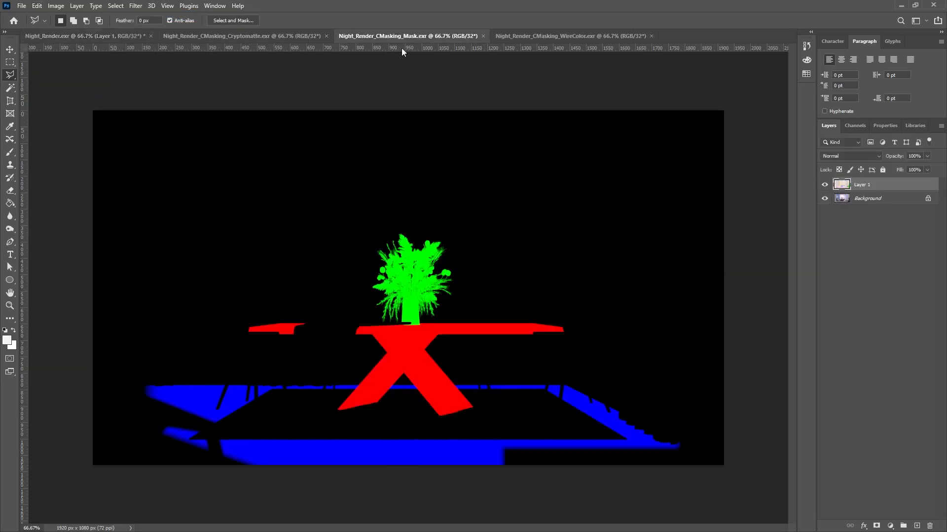
right_click(868, 188)
left_click(882, 209)
left_click(572, 205)
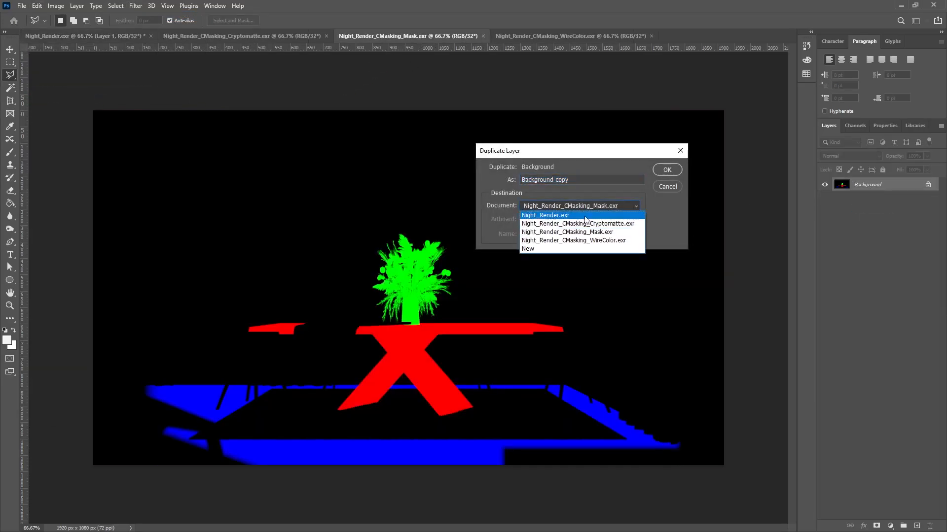
left_click(585, 215)
left_click(660, 171)
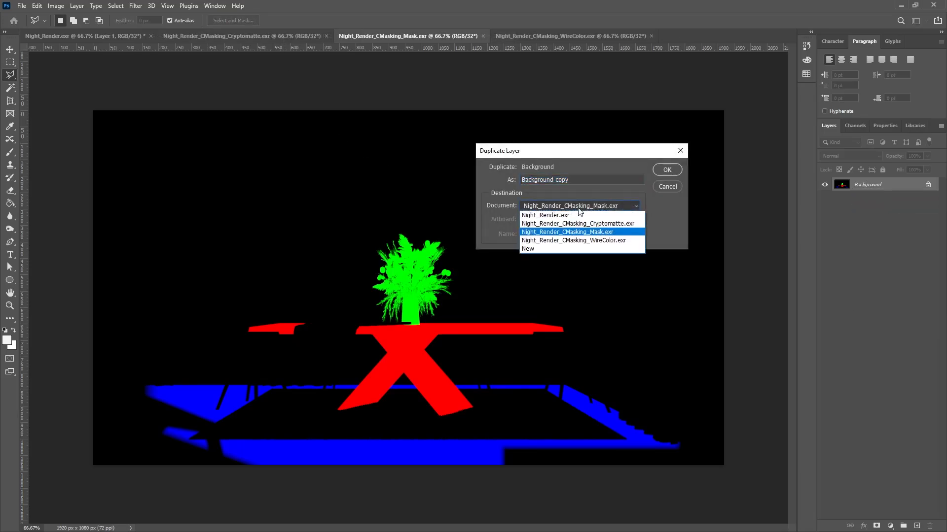
left_click(585, 216)
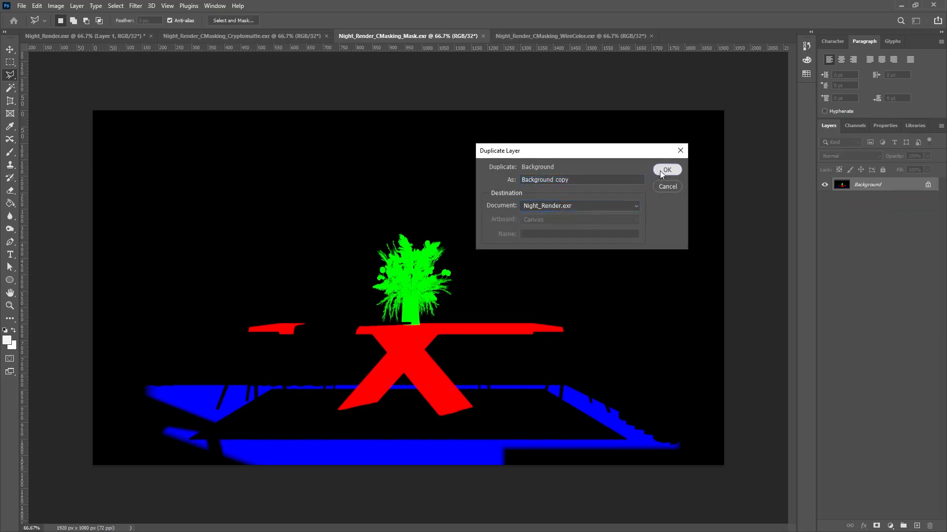
left_click(667, 169)
Duplicate the background layer of the CMasking_Cryptomatte document into Night_Render.exr.
left_click(241, 36)
right_click(867, 185)
left_click(883, 209)
left_click(598, 205)
left_click(585, 216)
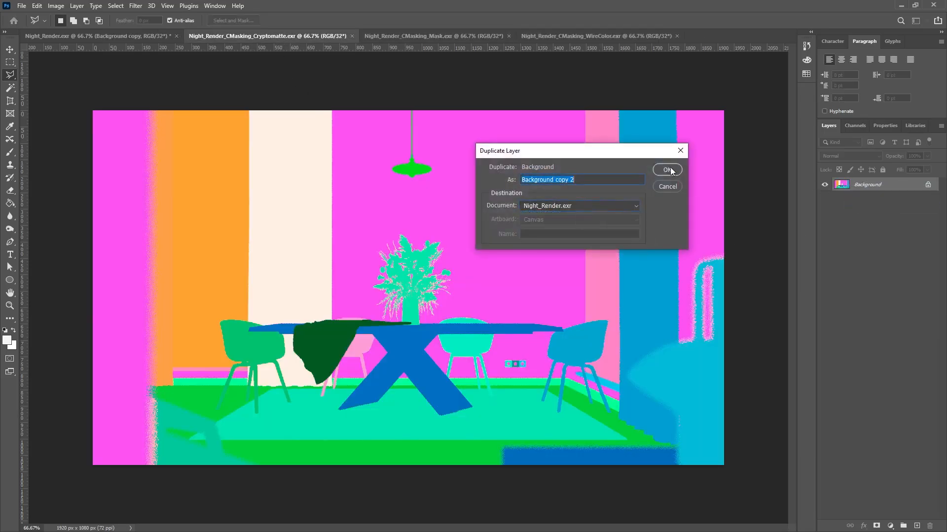
left_click(666, 169)
In Night_Render.exr, isolate the Cryptomatte, Mask, WireColor and beauty layers one at a time to inspect each.
left_click(118, 37)
left_click(824, 185, "alt")
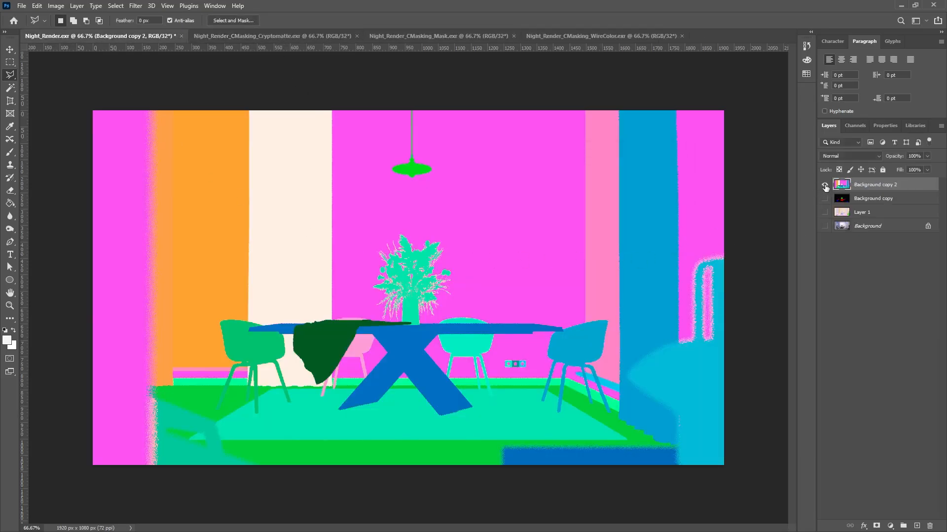
left_click(825, 199, "alt")
left_click(825, 200, "alt")
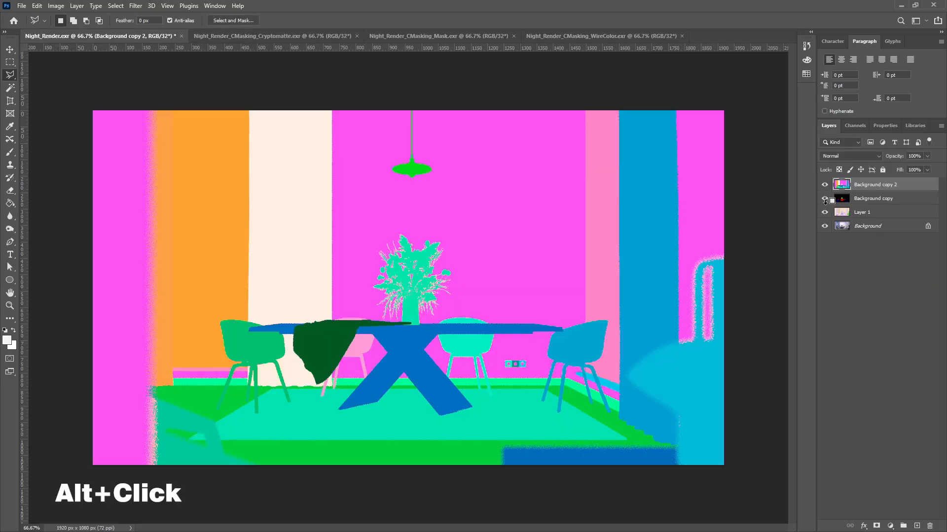
left_click(825, 213, "alt")
left_click(825, 213, "alt")
left_click(824, 226, "alt")
left_click(824, 226, "alt")
Hide the Cryptomatte and Mask layers, and activate the WireColor layer with the Magic Wand tool.
left_click(824, 185)
left_click(824, 198)
left_click(856, 214)
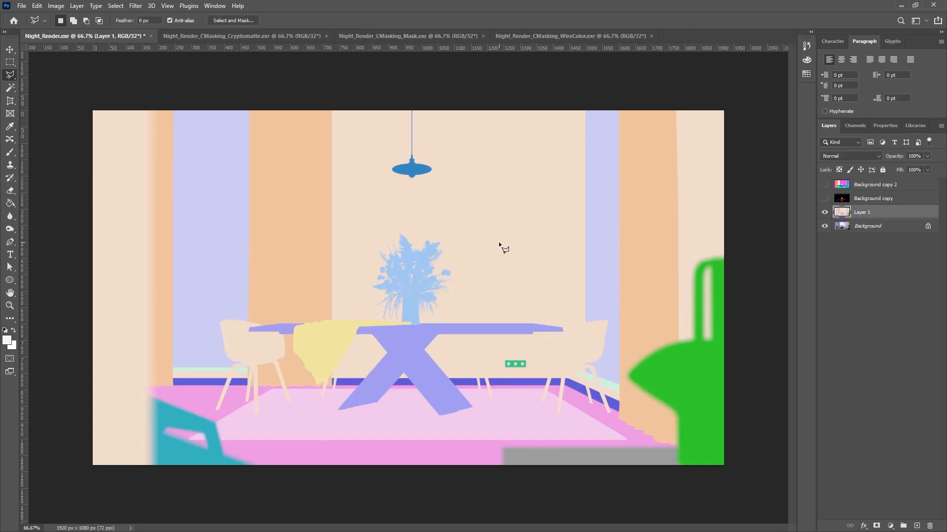
left_click(10, 87)
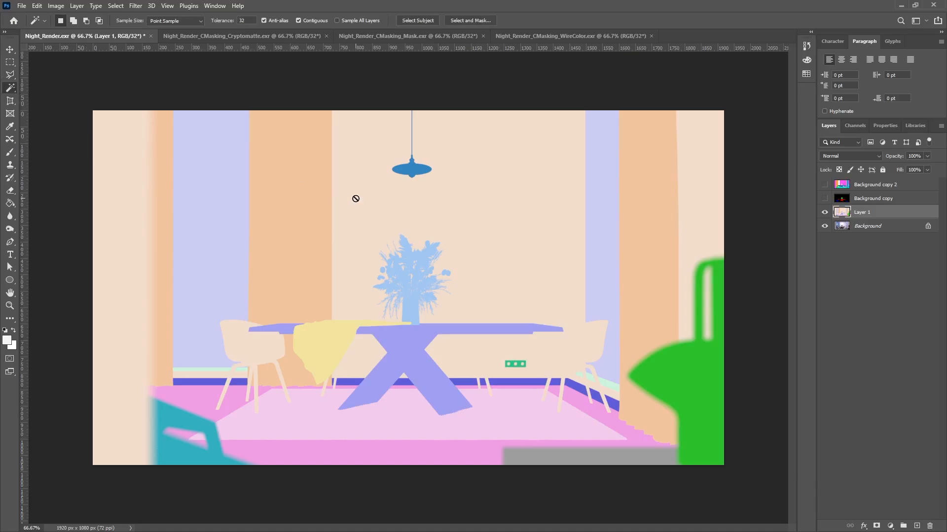
left_click(117, 6)
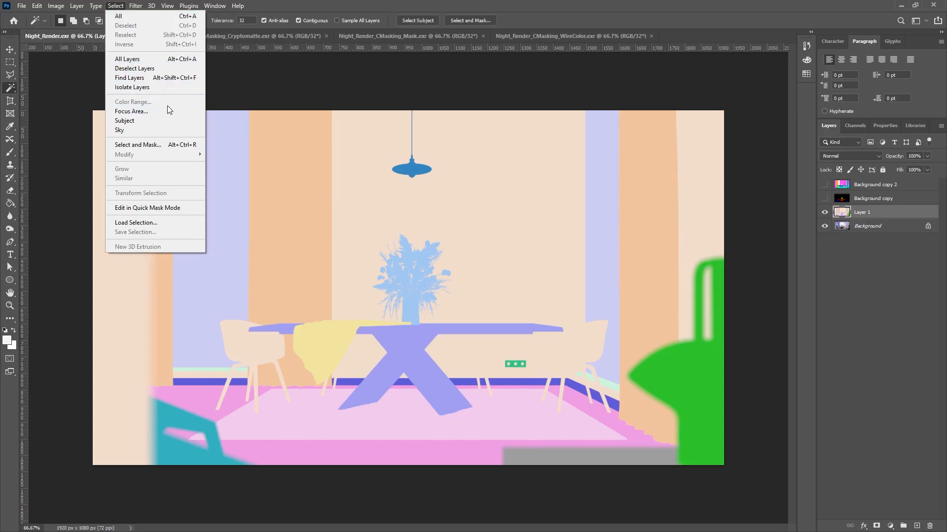
Convert the WireColor document to 8 Bits/Channel using Exposure and Gamma toning, and select its back wall with the Magic Wand.
left_click(525, 37)
key("ctrl+a")
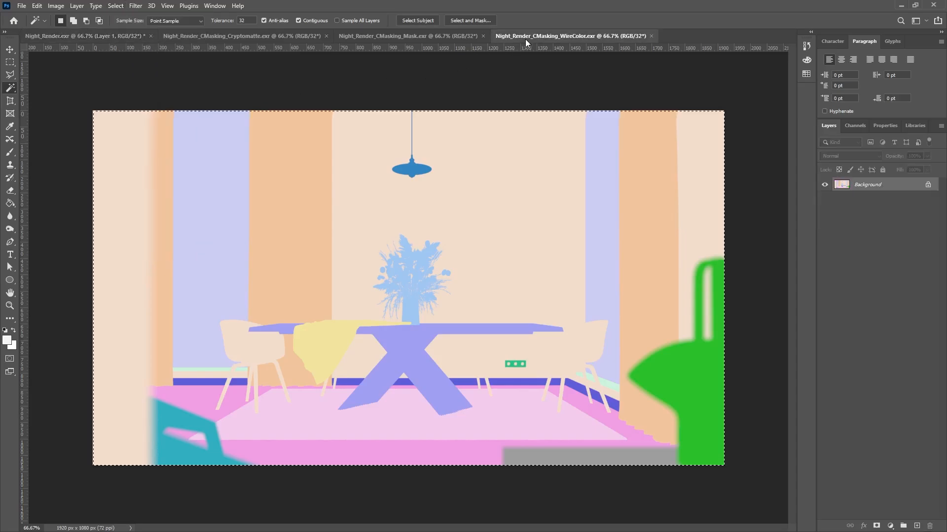
left_click(56, 6)
mouse_move(63, 16)
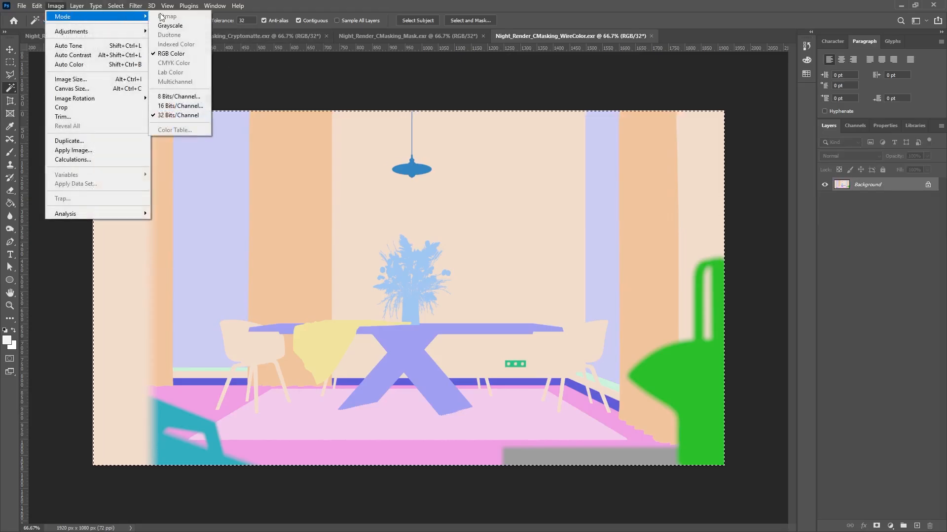
left_click(178, 96)
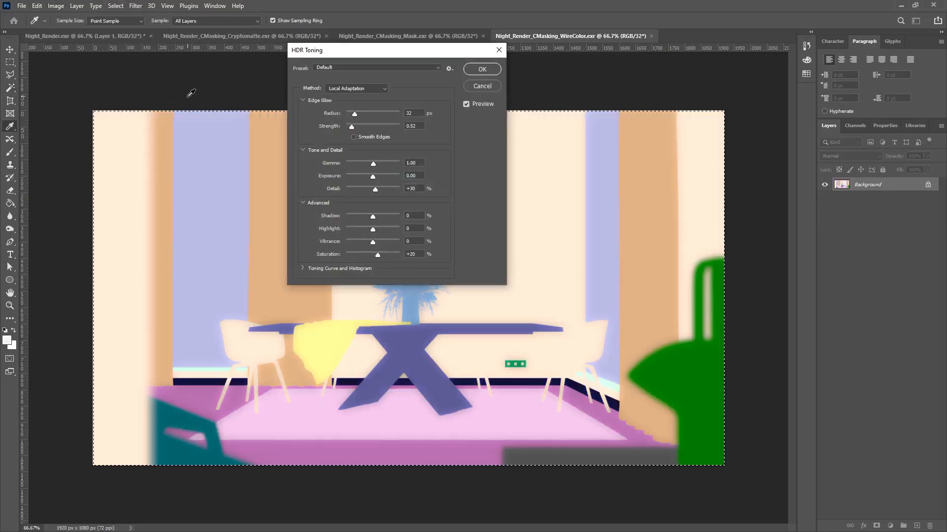
left_click(380, 88)
left_click(350, 95)
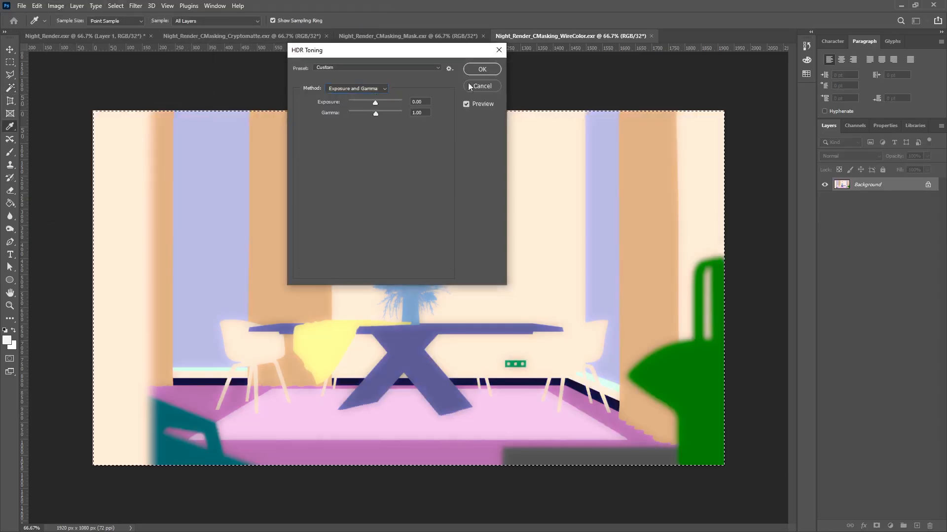
left_click(482, 69)
key("w")
left_click(489, 163)
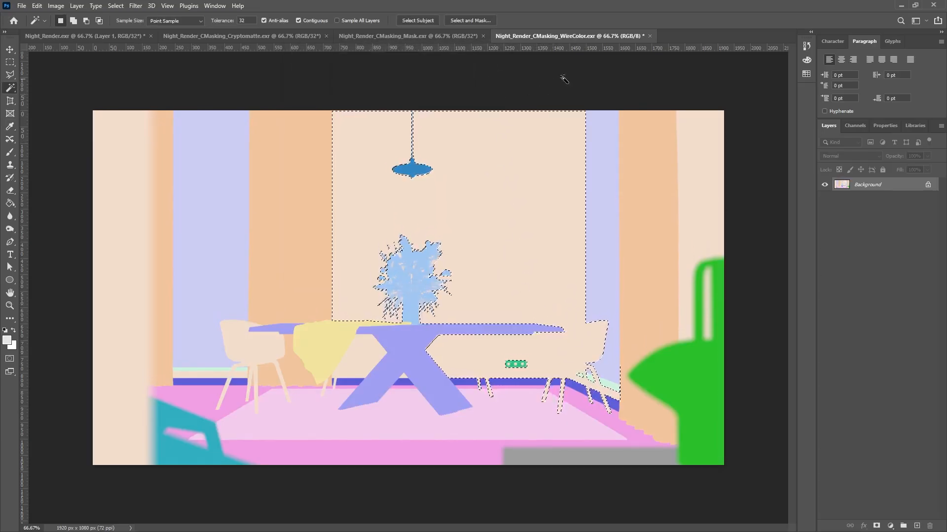
Close the WireColor document without saving and delete the WireColor layer from Night_Render.exr.
left_click(650, 35)
left_click(479, 202)
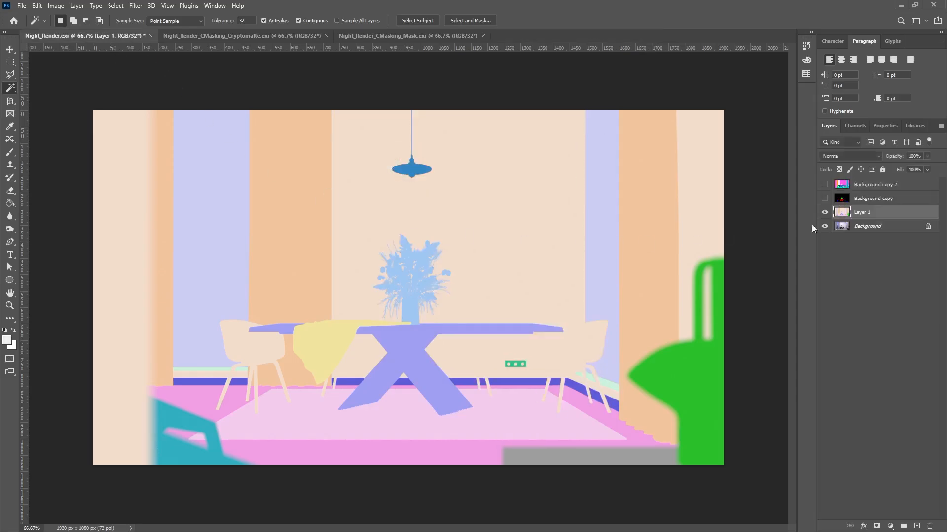
left_click(929, 525)
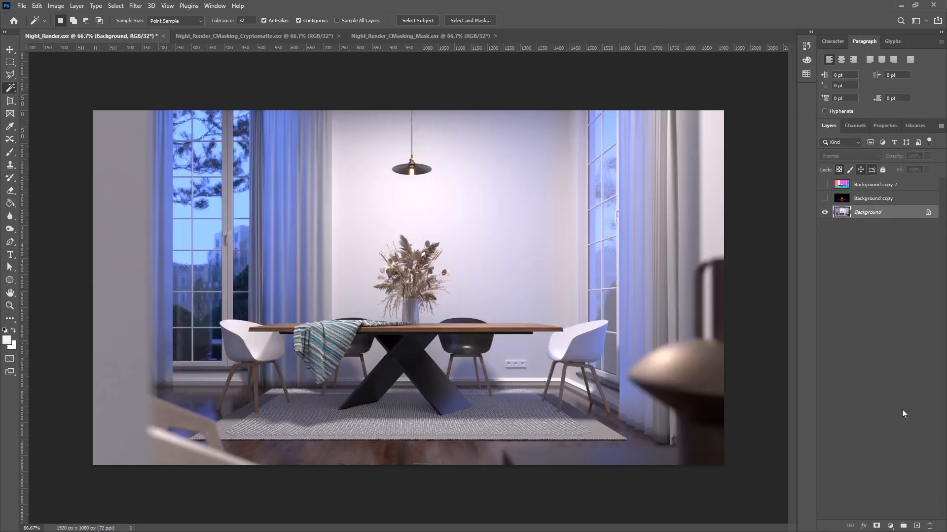
Show the Mask layer and inspect its red, green and blue channels by switching their visibility, ending with all channels shown.
left_click(837, 202)
left_click(824, 199)
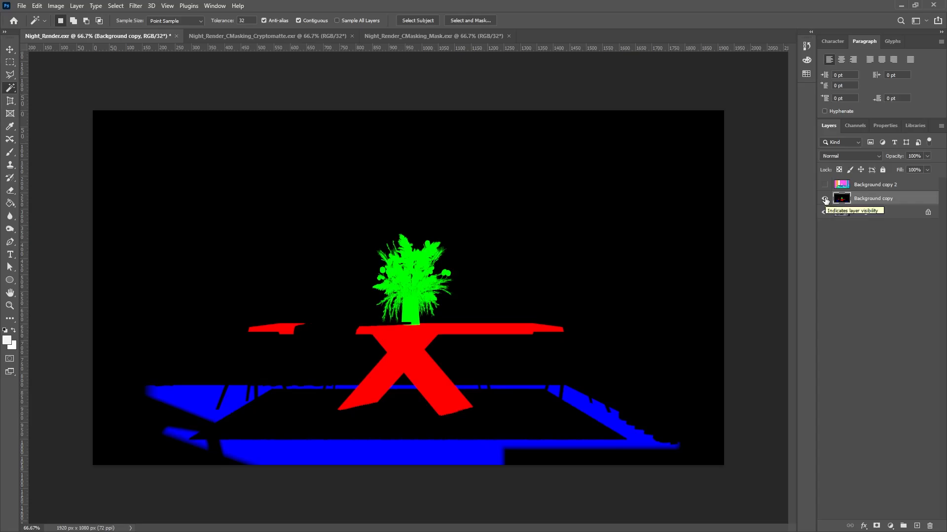
left_click(855, 125)
left_click(823, 154)
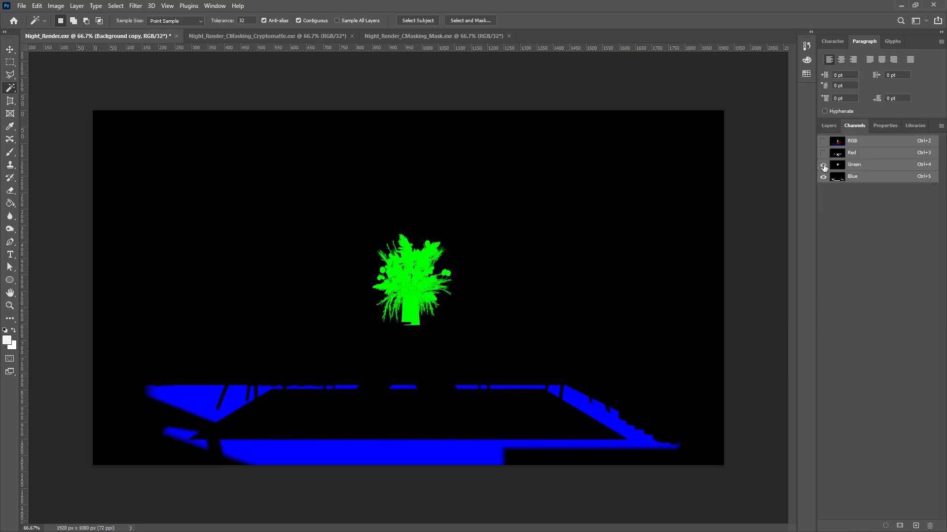
left_click(823, 164)
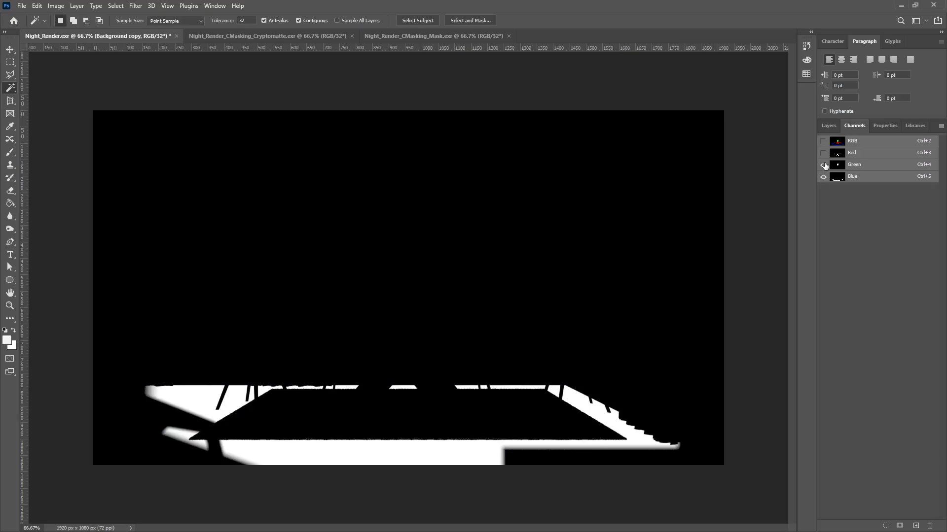
left_click(823, 165)
left_click(823, 177)
left_click(823, 142)
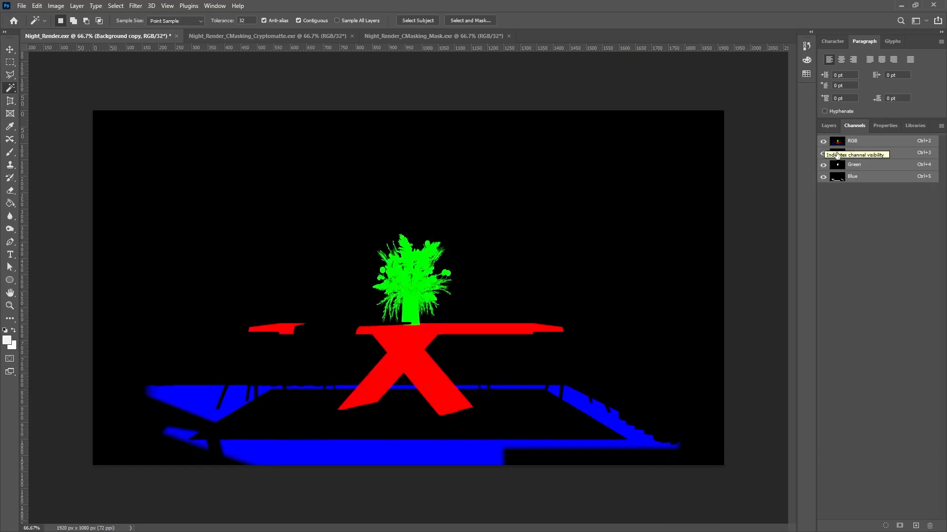
Load the Blue channel as a selection of the floor, activate the Background layer and hide the Mask layer.
left_click(838, 180, "ctrl")
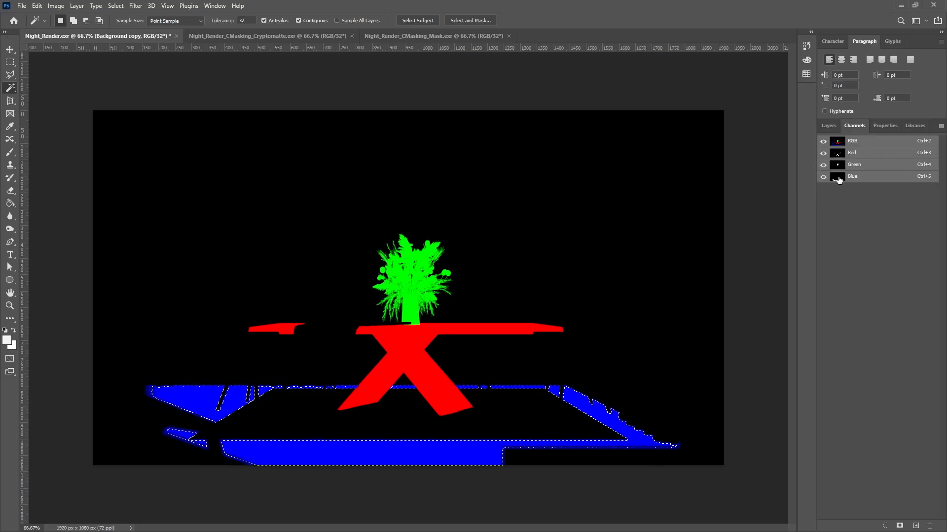
left_click(828, 126)
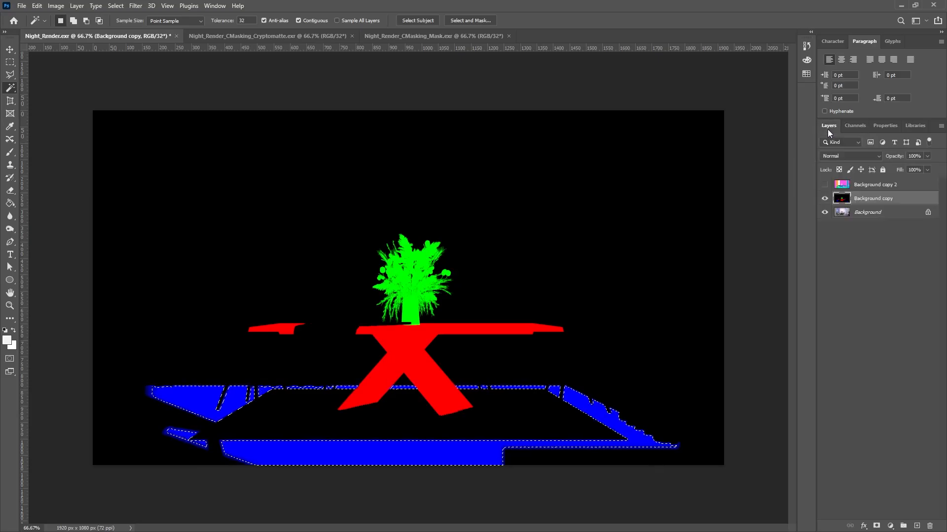
left_click(853, 212)
left_click(824, 198)
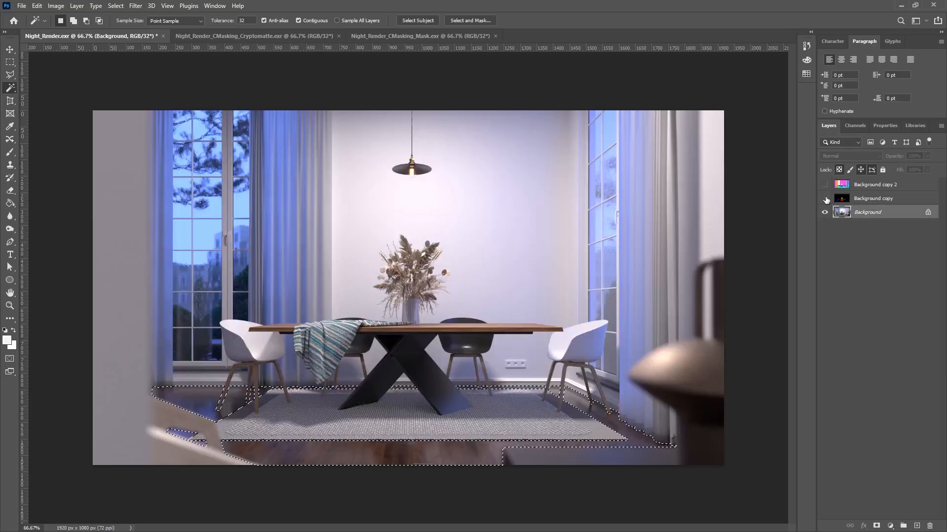
left_click(55, 5)
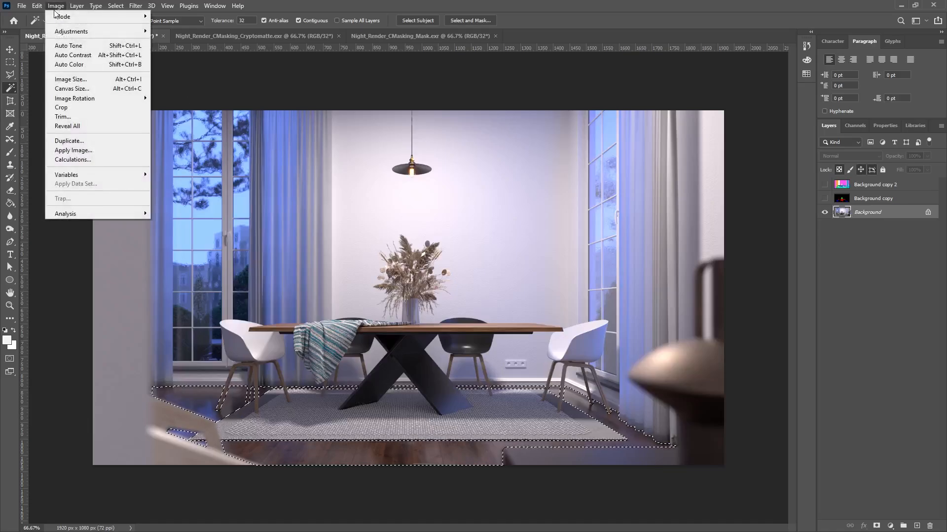
mouse_move(60, 31)
left_click(185, 30)
left_click_drag(382, 105, 325, 108)
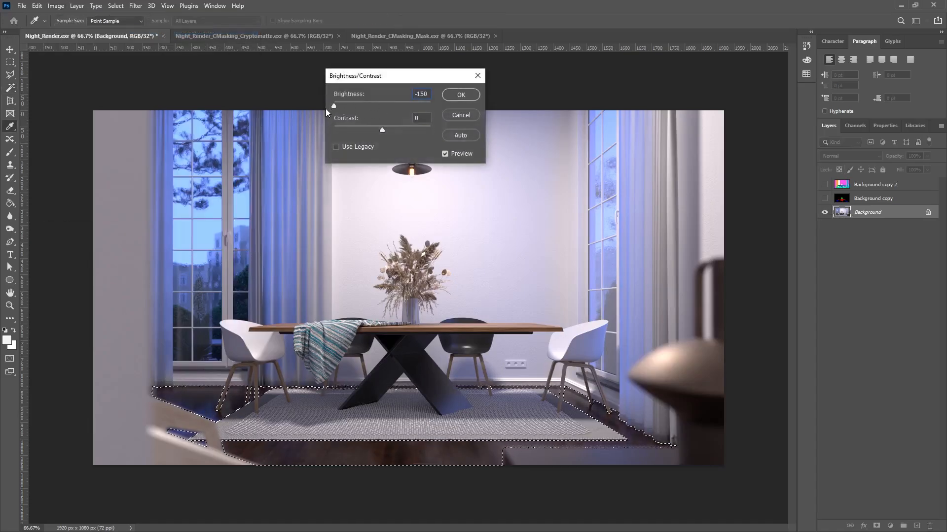
left_click(455, 114)
Copy the selected floor from the Background and paste it as a separate layer.
left_click(37, 5)
left_click(46, 74)
left_click(37, 6)
left_click(45, 93)
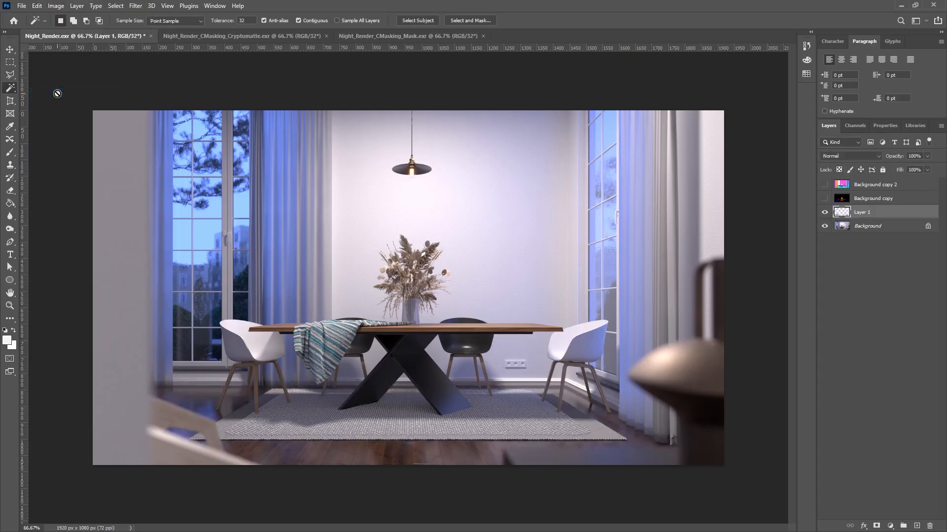
Darken the pasted floor layer by setting its Brightness to -122.
left_click(55, 5)
mouse_move(63, 33)
left_click(173, 31)
left_click_drag(383, 107, 342, 111)
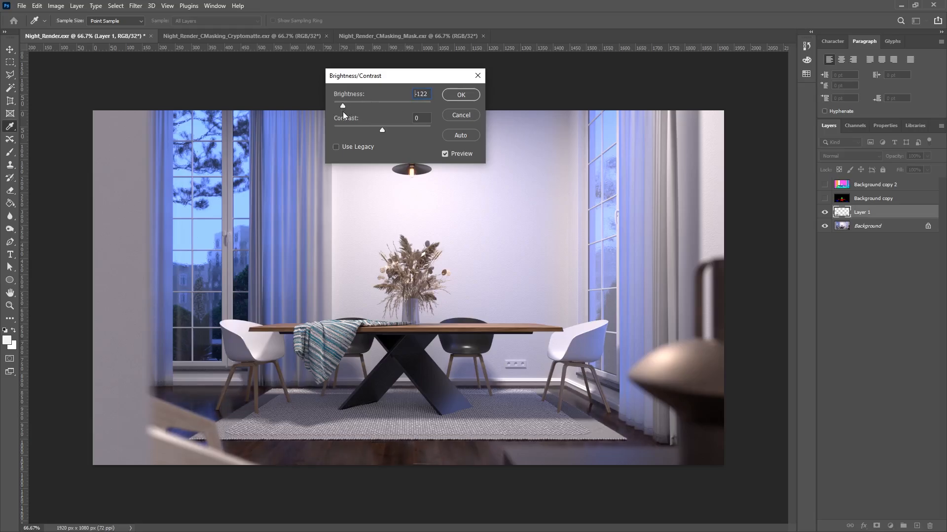
left_click(461, 94)
Compare the floor with and without the darkened layer, and show only the Cryptomatte layer.
left_click(824, 212)
left_click(824, 212)
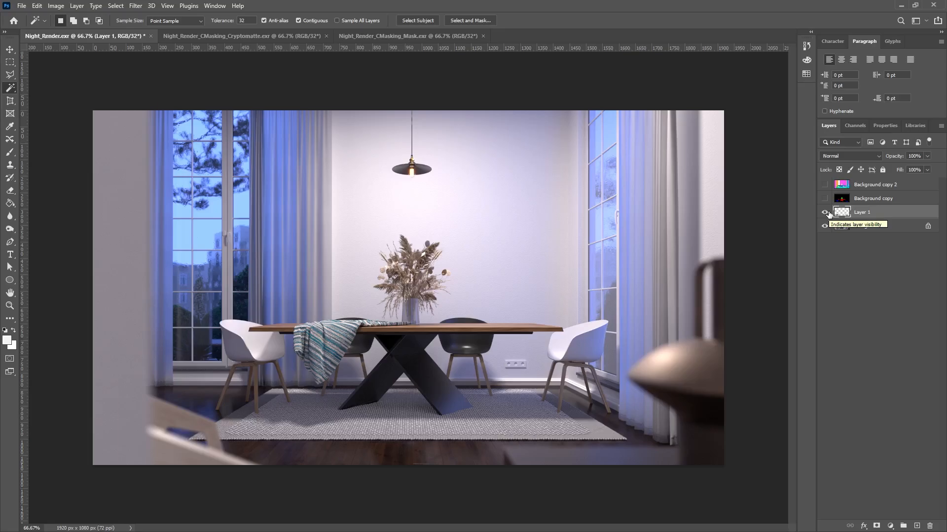
left_click(825, 185, "alt")
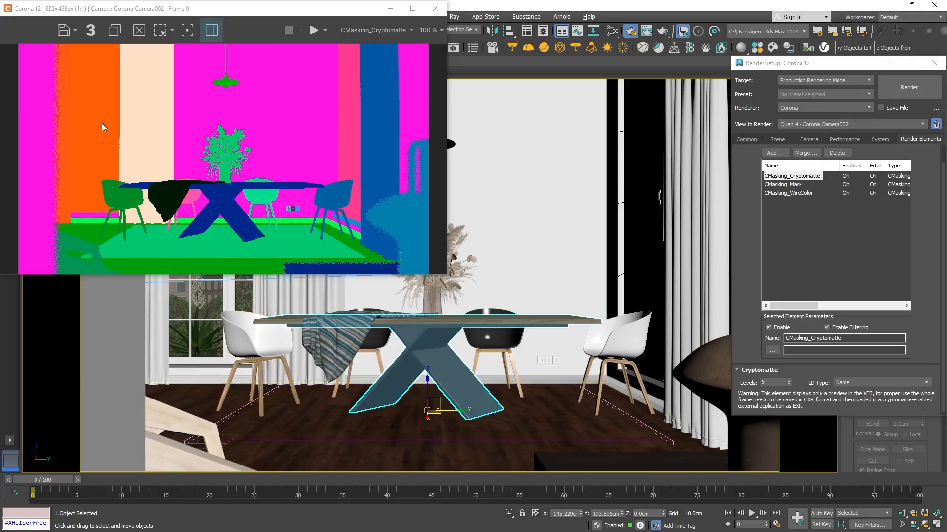
Switch to the Corona frame buffer in 3ds Max and save the render as Corona EXR file Night_Render in the Rendering folder.
left_click(74, 30)
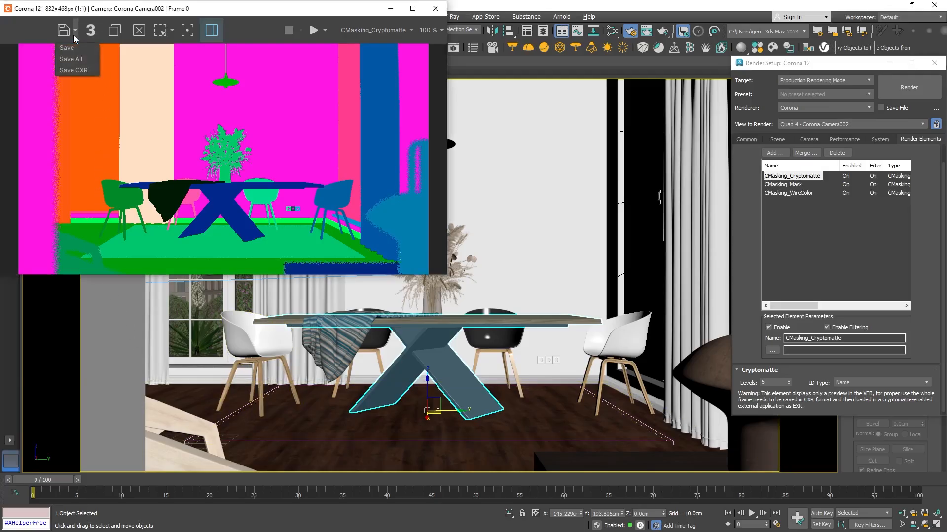
left_click(90, 71)
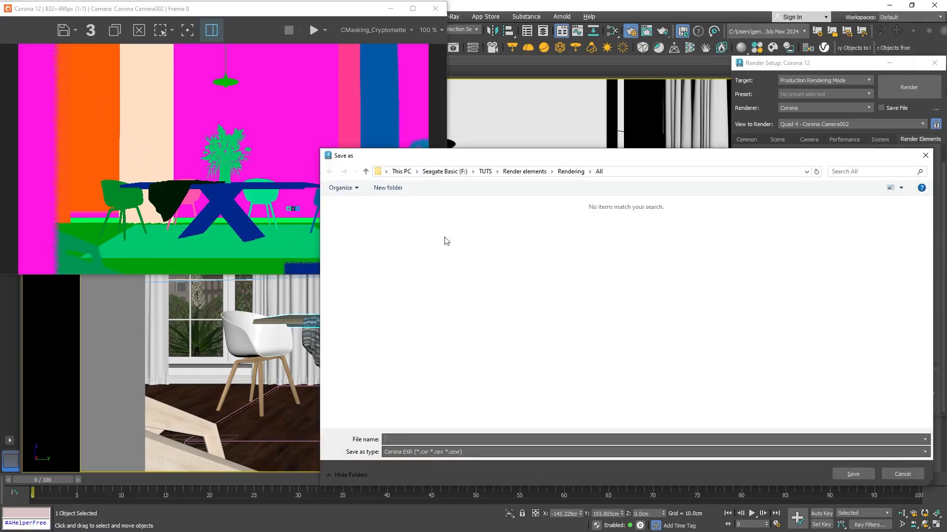
left_click(564, 172)
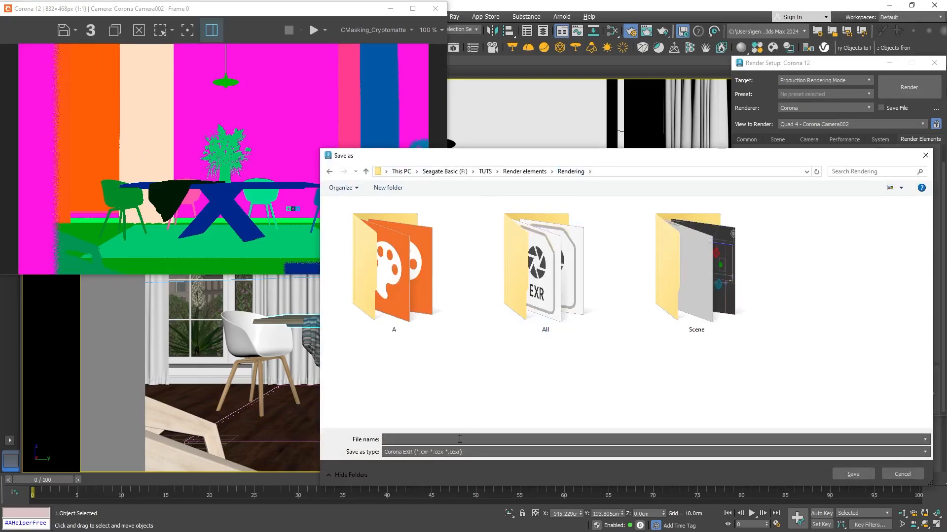
type("Night_Render")
key("Return")
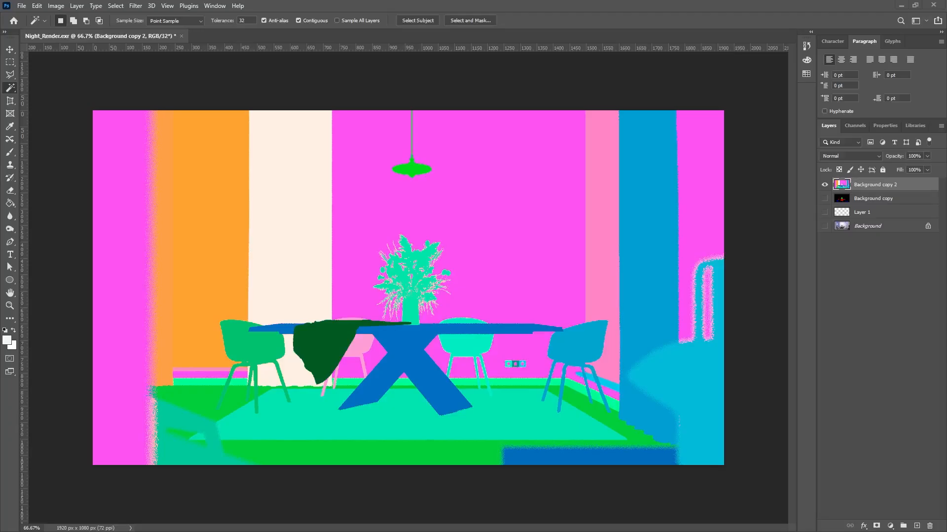
Switch to Photoshop and quit it without saving the Night_Render.exr document.
left_click(933, 6)
left_click(470, 201)
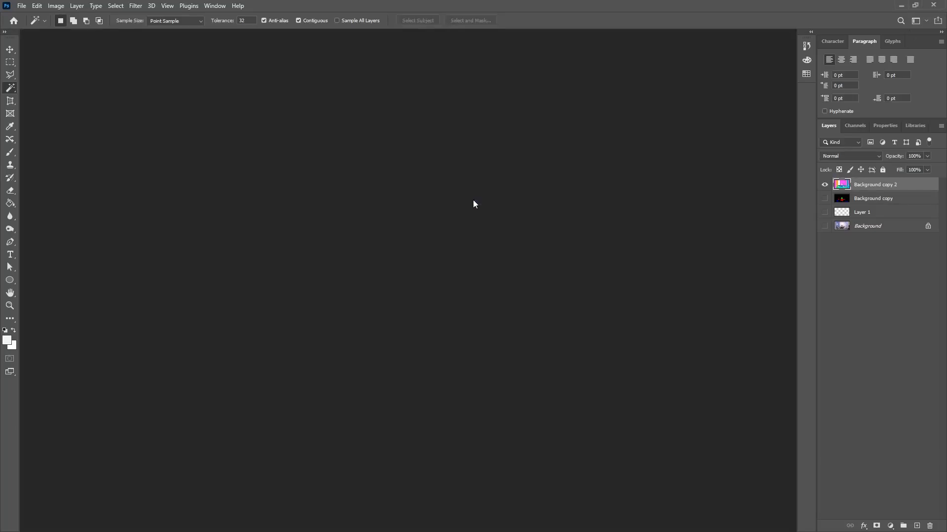
Switch to the web browser, search Google for "io photoshop", and download Exr-IO 2.06 from the Exr-IO website.
left_click(463, 229)
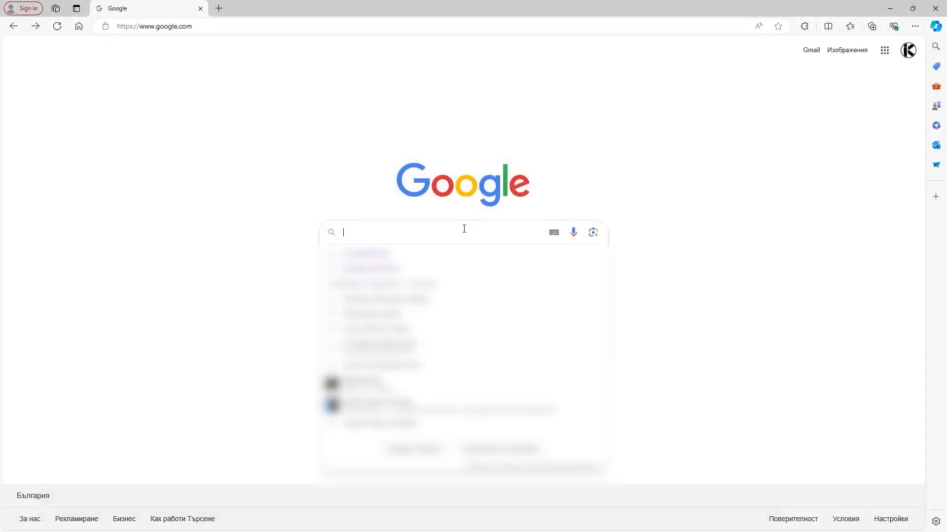
type("io phot")
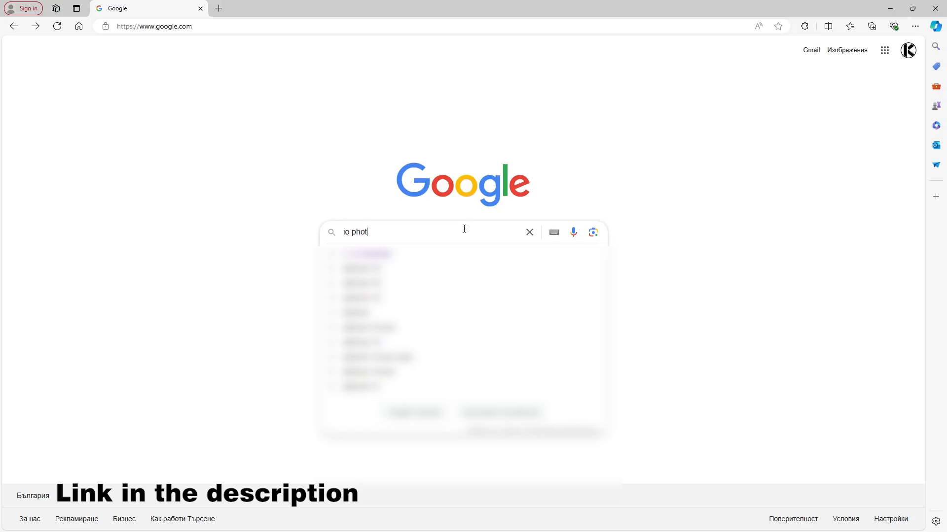
type("oshop")
key("Return")
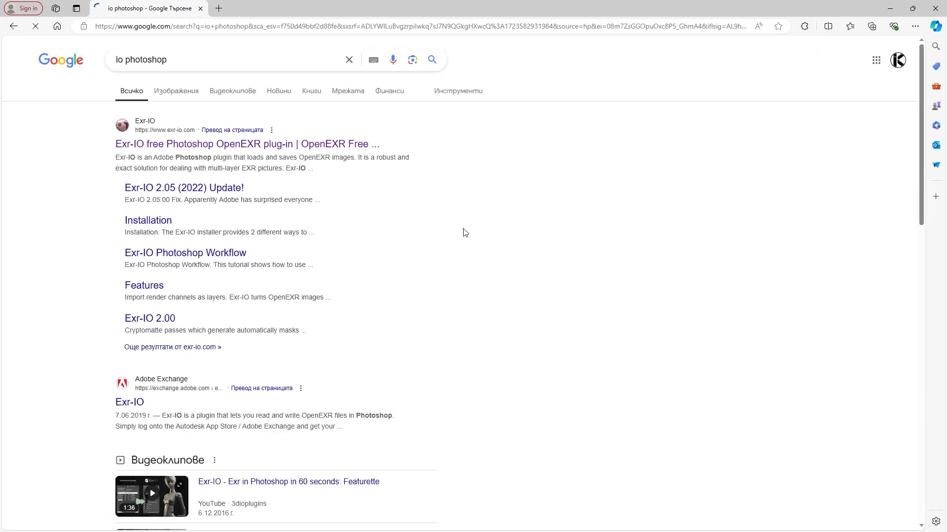
left_click(348, 153)
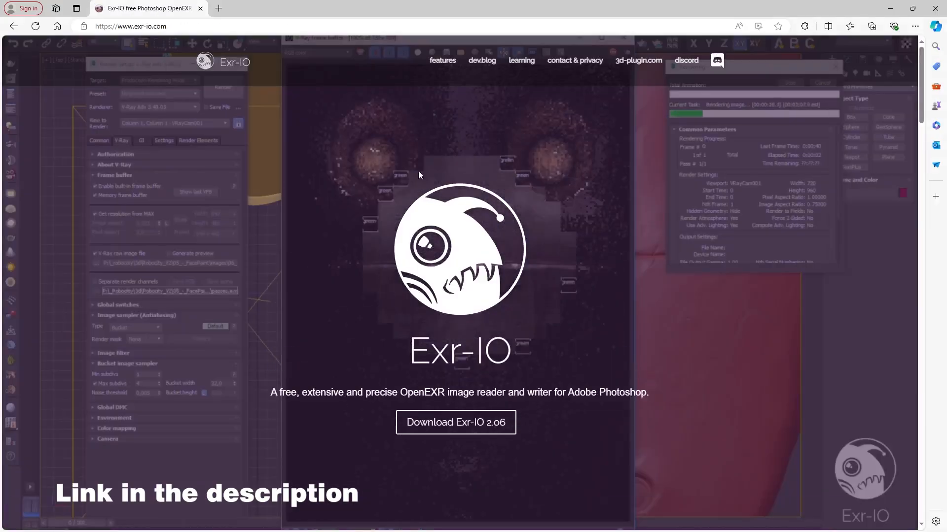
left_click(486, 425)
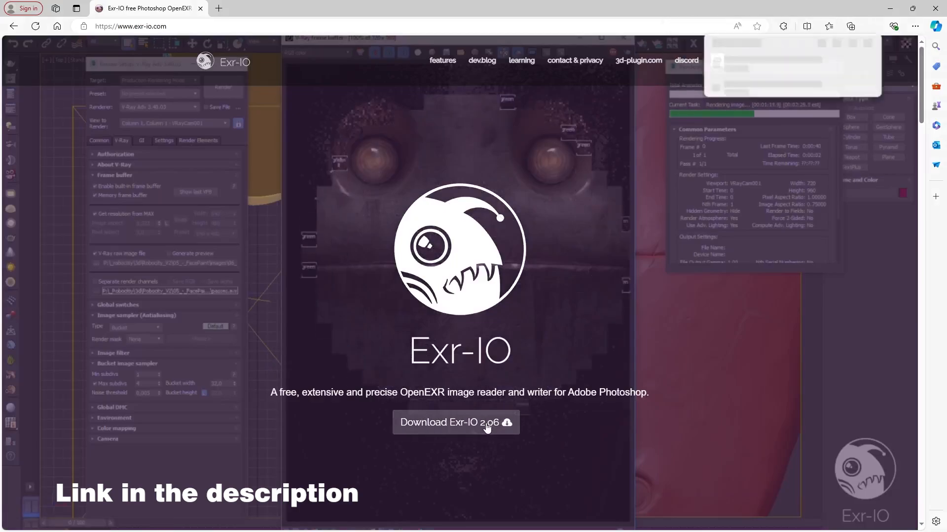
Run the downloaded Exr-IO_2.06.00 installer, accept its license agreement, and install the plug-in.
left_click(763, 65)
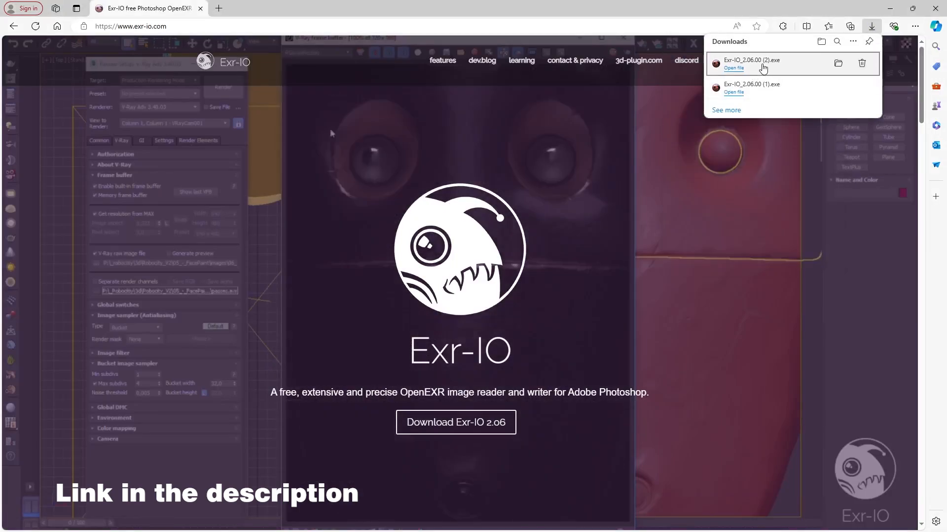
left_click(530, 350)
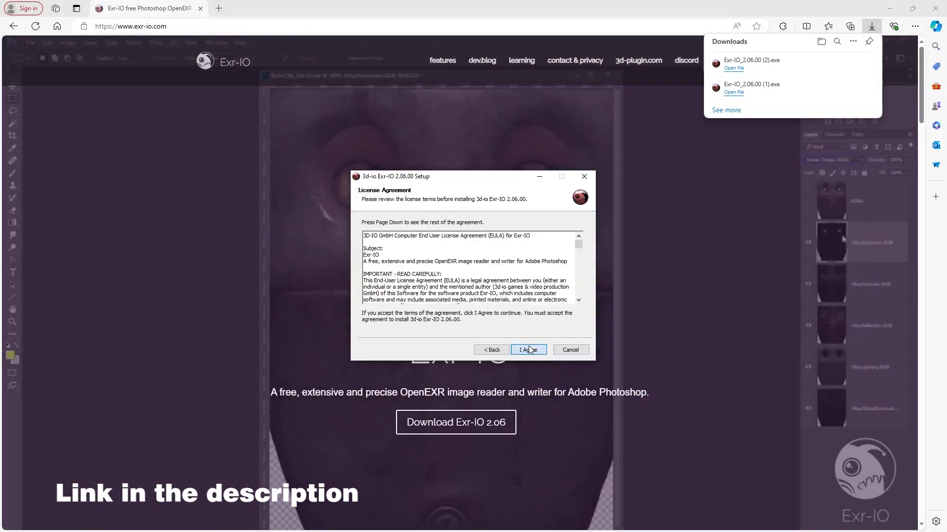
left_click(530, 350)
left_click(529, 349)
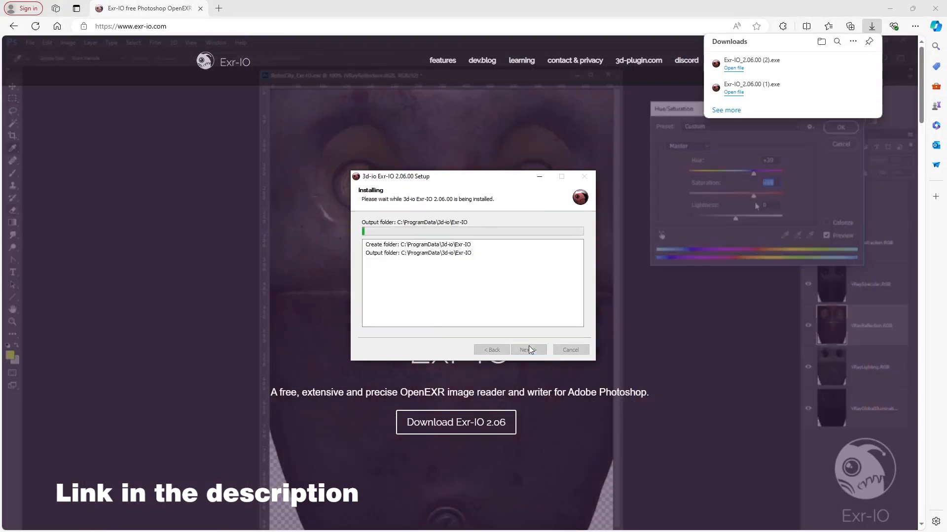
left_click(530, 350)
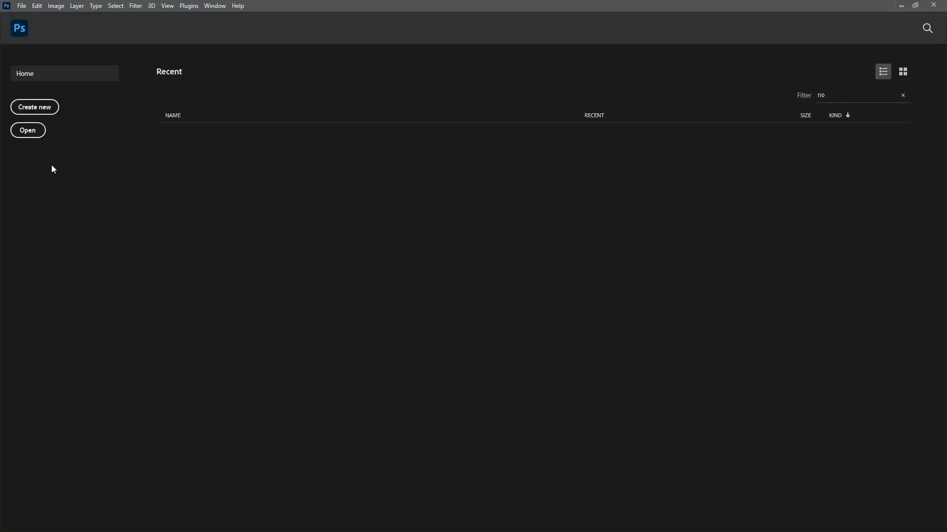
Switch to Photoshop, rename Night_Render.cxr in the Rendering folder to Night_Render.exr, and open it through Exr-IO with Cryptomatte Masks.
left_click(28, 130)
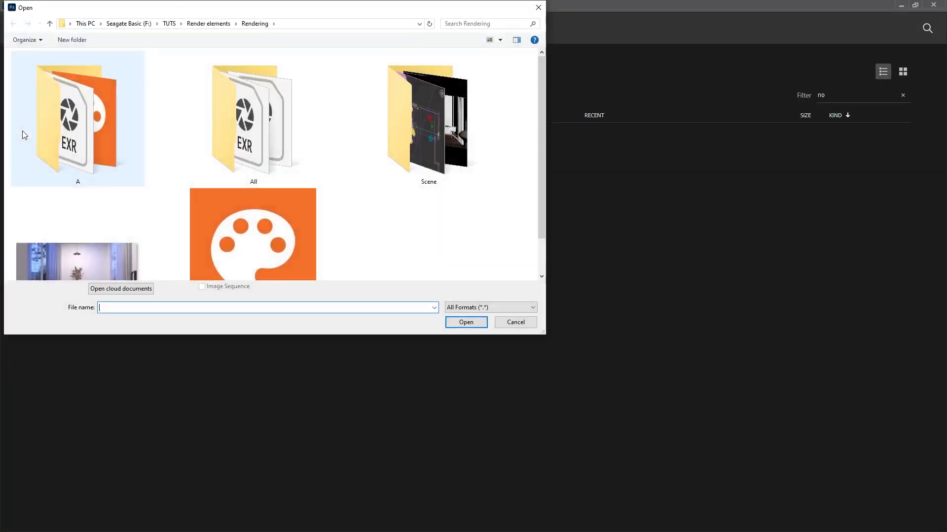
right_click(236, 259)
left_click(301, 496)
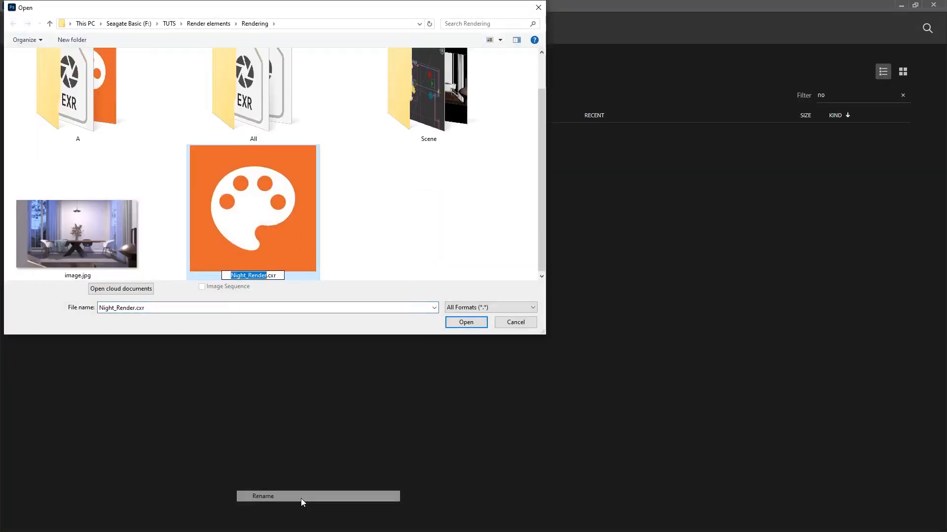
key("Right")
key("Right")
key("Delete")
type("e")
key("Return")
key("Return")
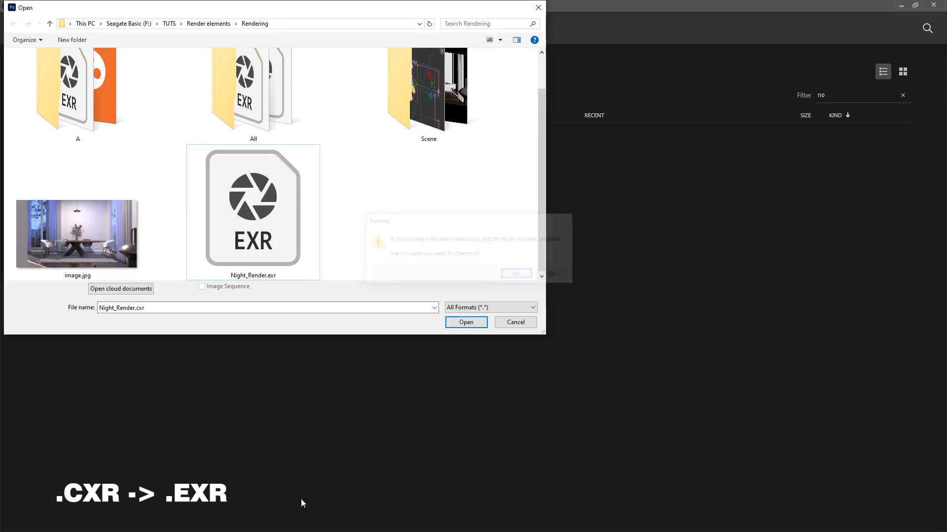
left_click(452, 322)
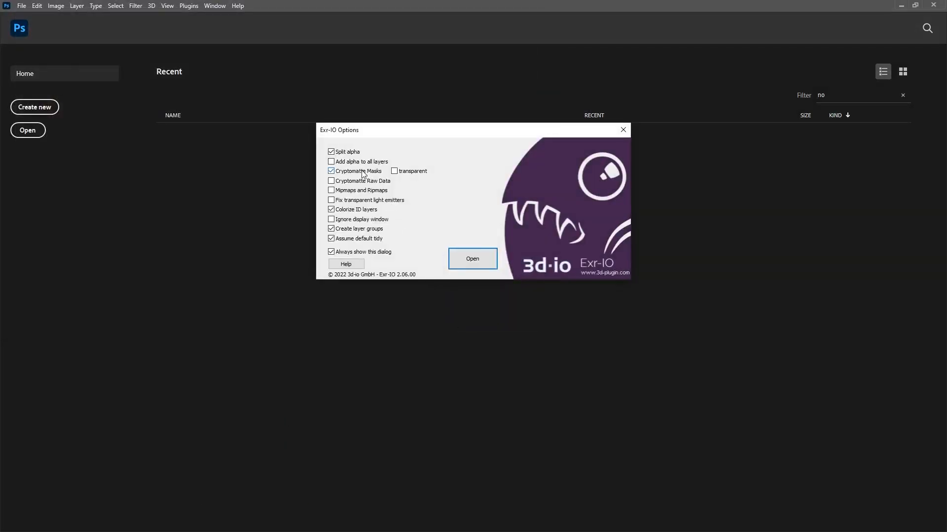
left_click(459, 265)
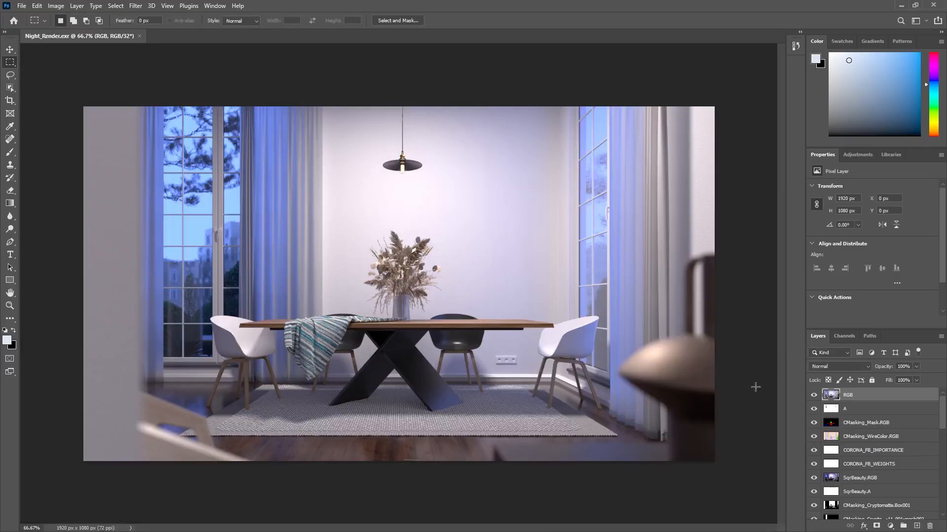
View the CMasking_Mask and CMasking_WireColor layers in isolation, restore all layers, and check the image's bit depth options.
left_click(813, 423, "alt")
left_click(813, 423, "alt")
left_click(813, 437, "alt")
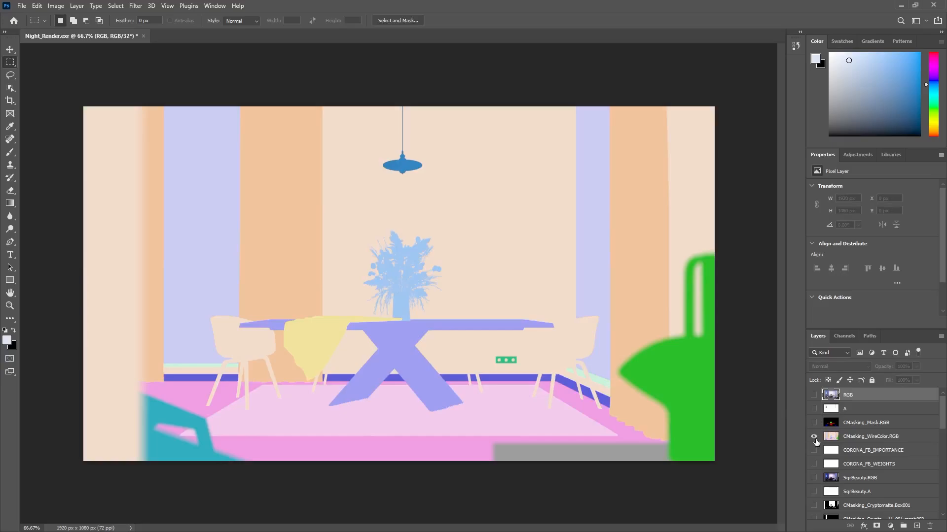
left_click(814, 436, "alt")
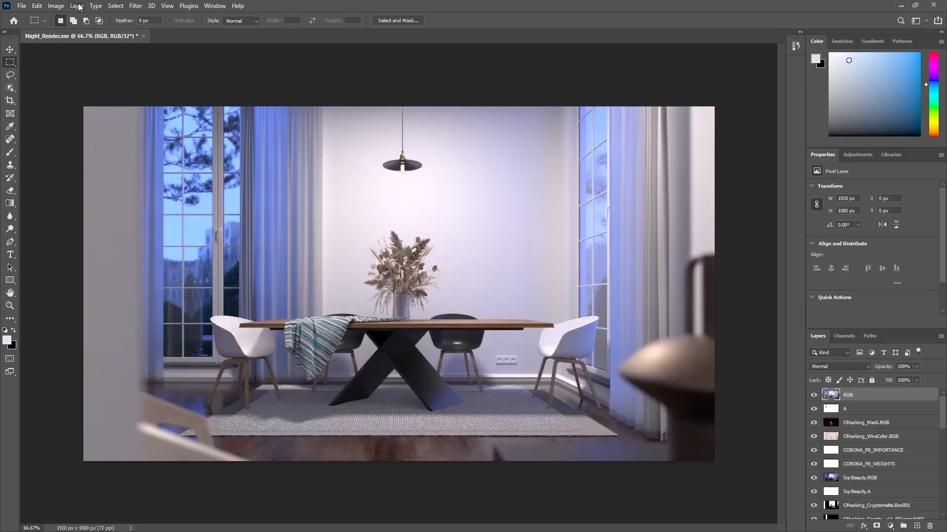
left_click(59, 5)
mouse_move(62, 16)
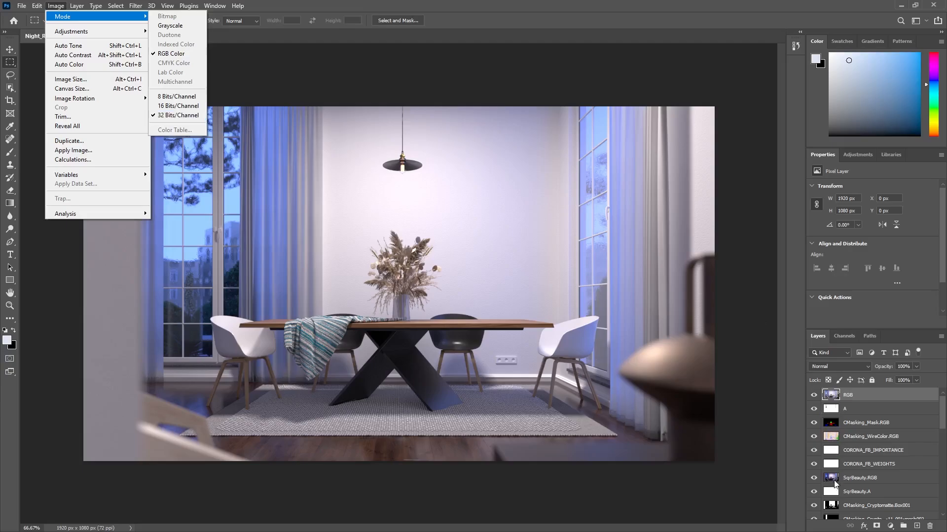
left_click(832, 504)
Examine several CMasking_Cryptomatte object masks one at a time, starting with Box001, restoring all layers after each.
left_click(814, 506, "alt")
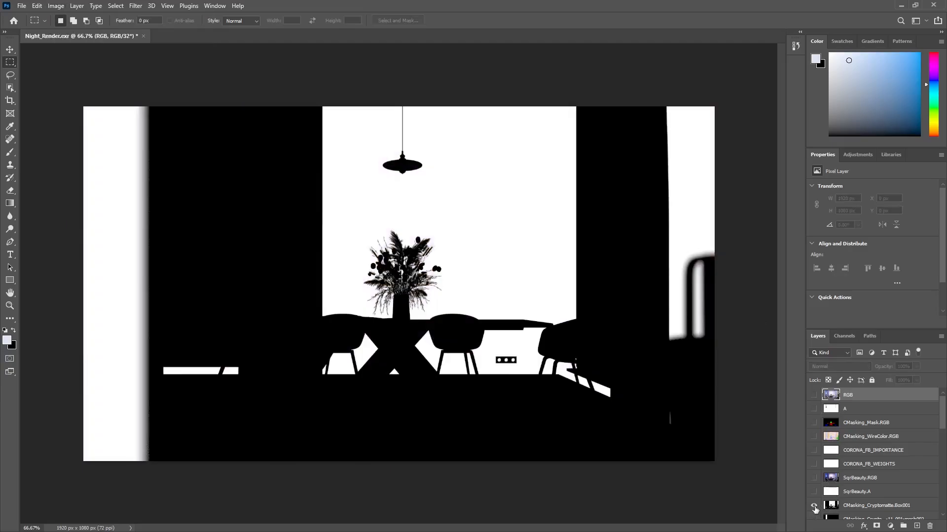
left_click(814, 506, "alt")
scroll(814, 473, "down", 3)
left_click(814, 465, "alt")
left_click(814, 465, "alt")
left_click(813, 506, "alt")
left_click(814, 506, "alt")
scroll(813, 493, "down", 4)
left_click(813, 423, "alt")
left_click(813, 423, "alt")
left_click(813, 450, "alt")
left_click(814, 452, "alt")
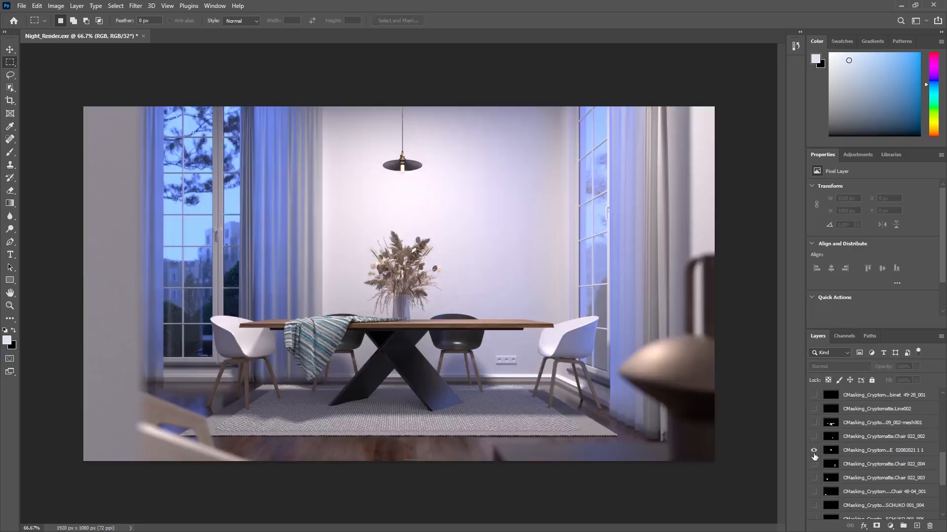
left_click(813, 451, "alt")
scroll(816, 471, "down", 3)
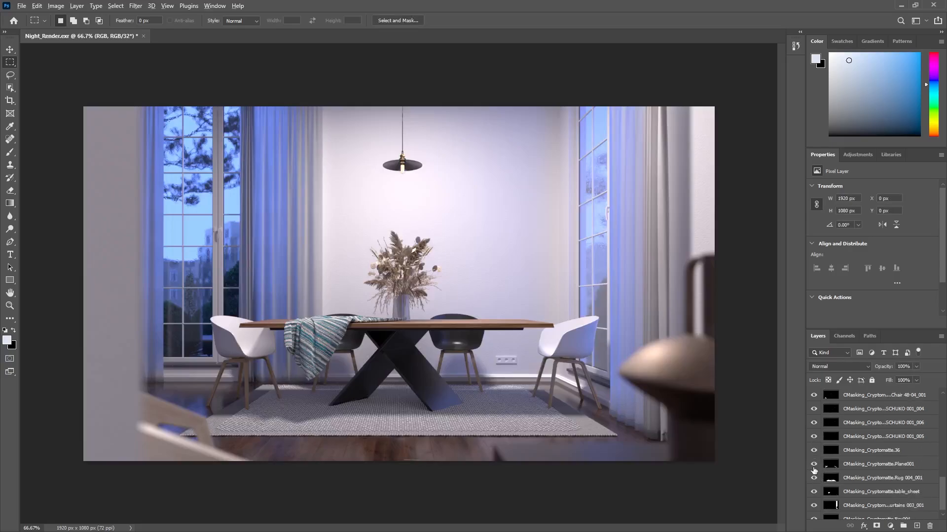
Show only the CMasking_Cryptomatte.Plane001 floor mask and load its channel as a selection.
left_click(814, 465, "alt")
left_click(842, 336)
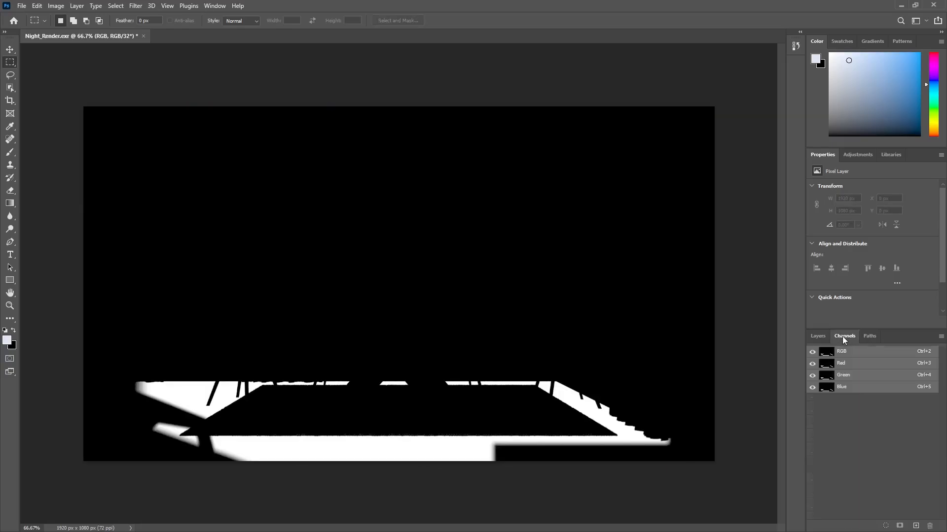
left_click(830, 361, "ctrl")
left_click(817, 336)
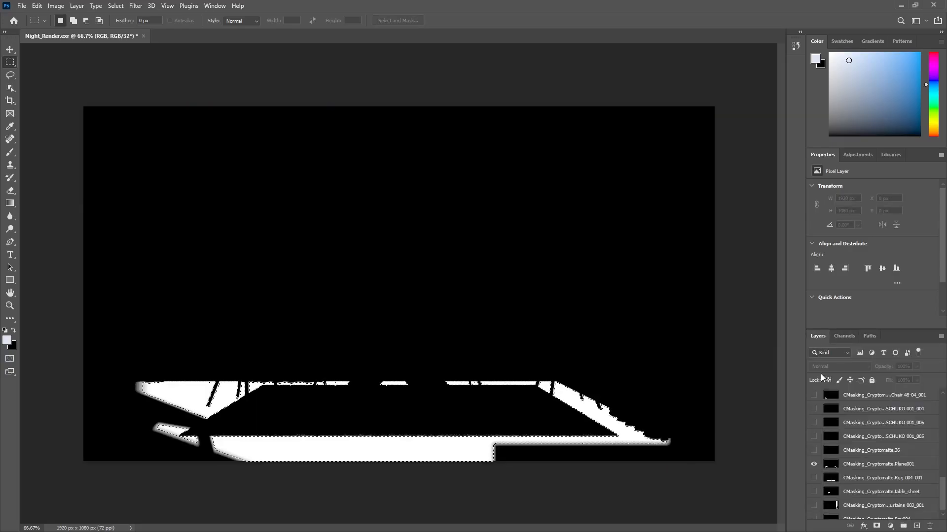
Show the RGB render layer and copy its selected floor area onto a new layer.
left_click_drag(942, 487, 943, 391)
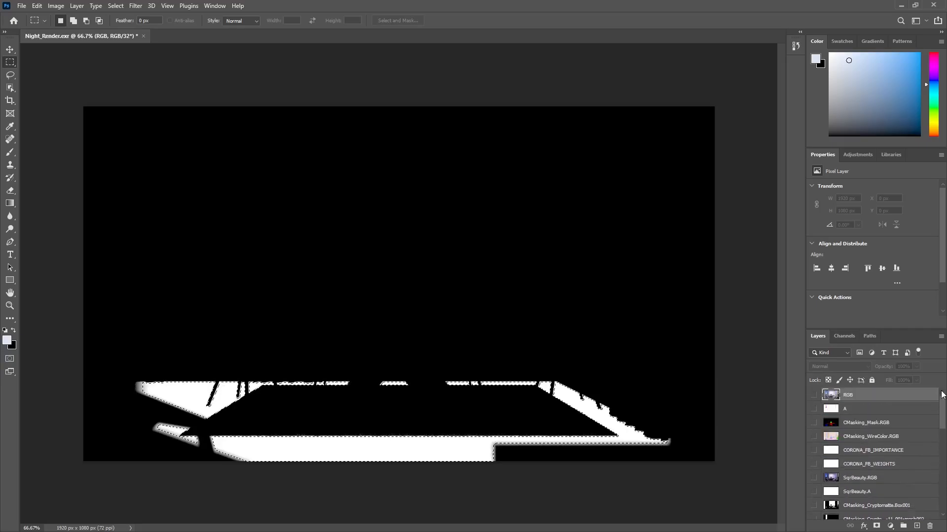
left_click(813, 395)
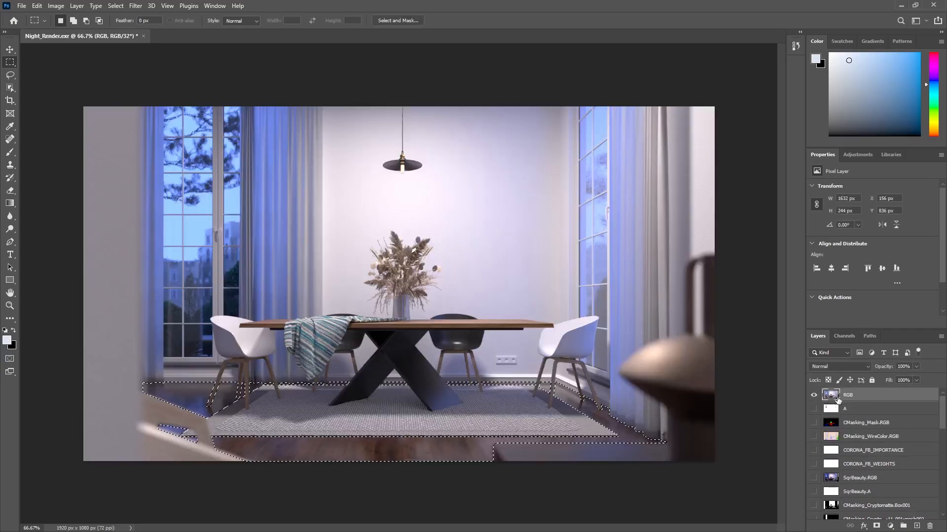
left_click(37, 5)
left_click(53, 72)
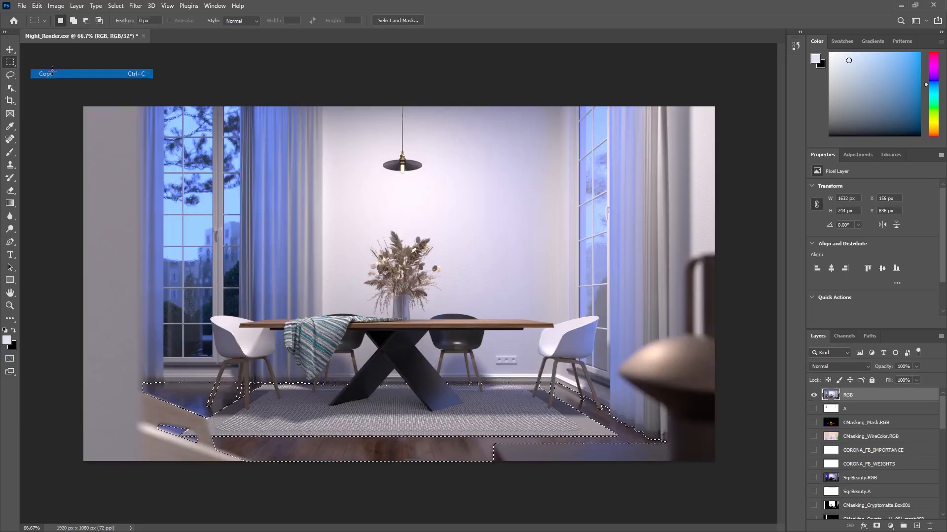
left_click(37, 5)
left_click(52, 92)
Darken the pasted floor layer by lowering its Brightness with Brightness/Contrast.
left_click(58, 6)
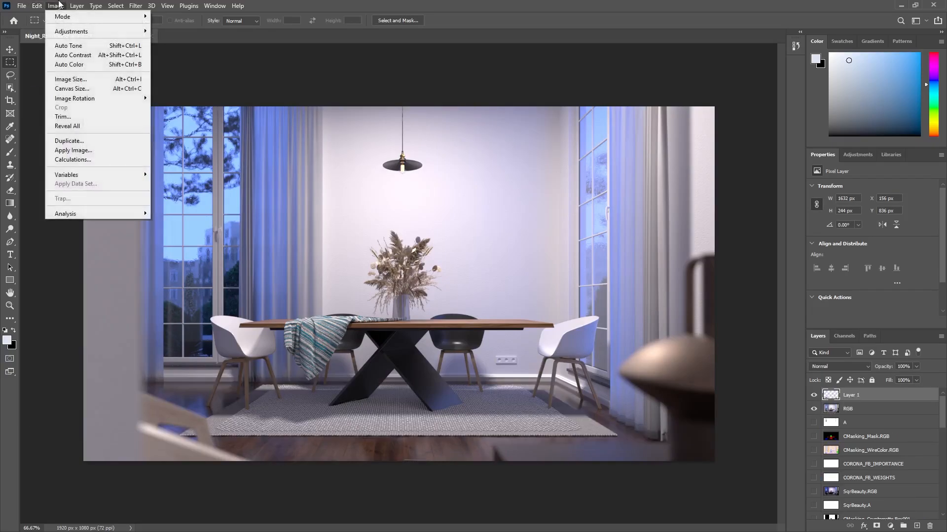
mouse_move(74, 31)
left_click(187, 32)
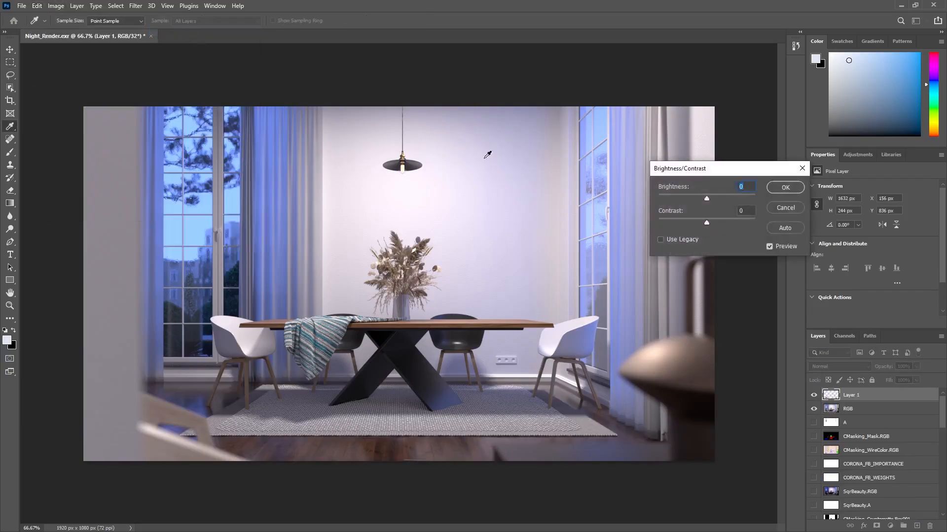
left_click_drag(692, 200, 673, 201)
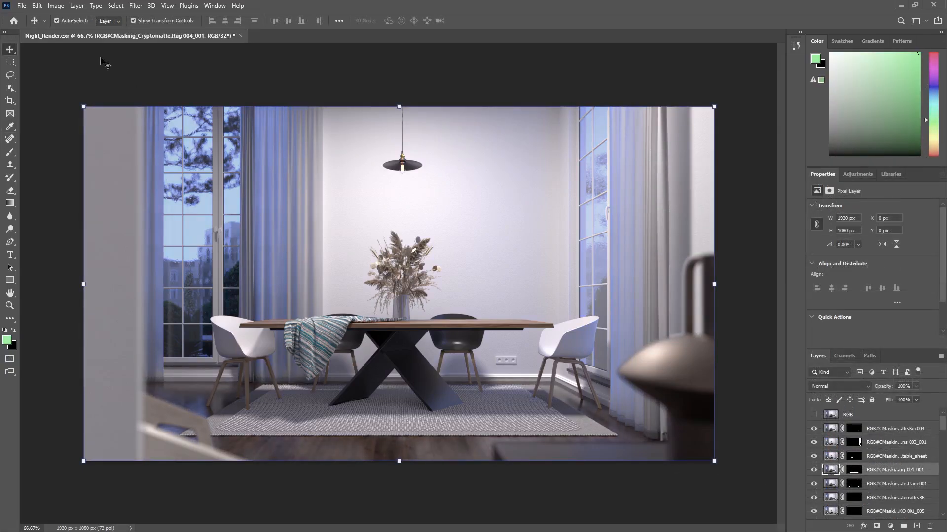
Brighten the rug by raising Brightness on the masked Rug 004_001 layer with Brightness/Contrast.
left_click(56, 6)
mouse_move(64, 29)
left_click(190, 30)
left_click_drag(696, 198, 749, 200)
left_click(784, 187)
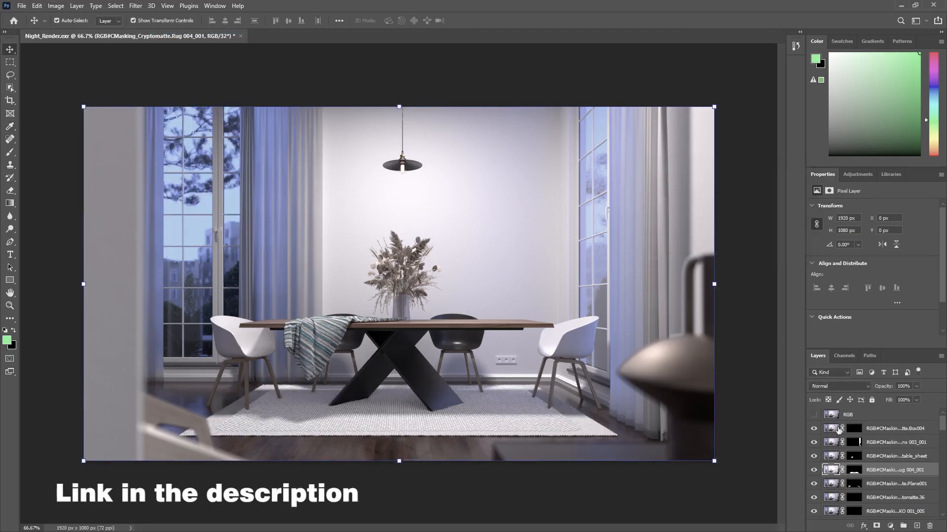
Select the image of the masked Plane001 floor layer and adjust it with Brightness/Contrast.
left_click(829, 485)
left_click(56, 5)
mouse_move(64, 29)
left_click(197, 30)
left_click_drag(695, 199, 737, 222)
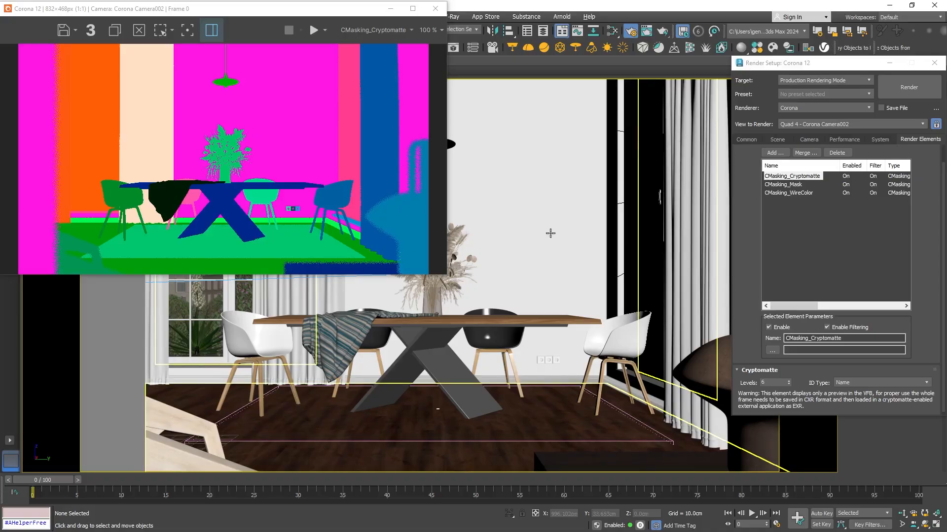
Add the seven CESSENTIAL render elements, from CESSENTIAL_Direct through CESSENTIAL_Volumetrics, to the render elements list.
left_click(773, 153)
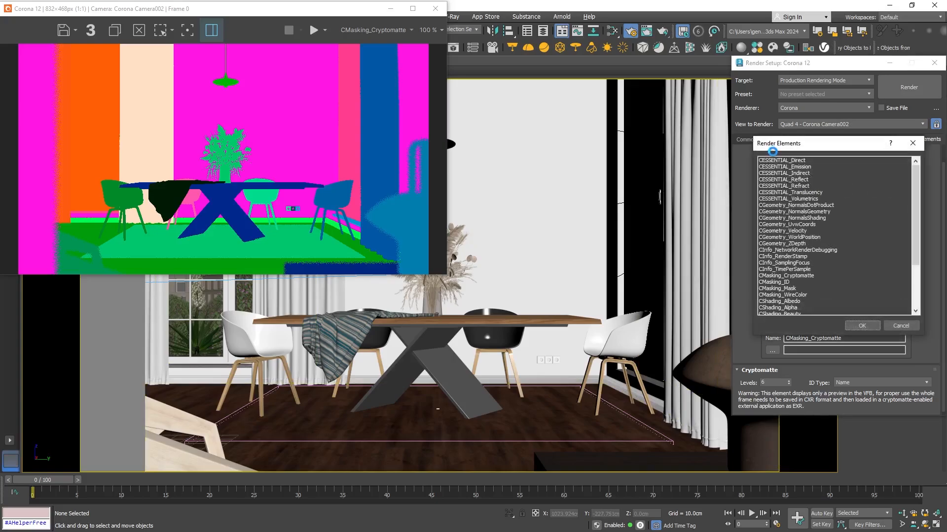
left_click(777, 161)
left_click(778, 167)
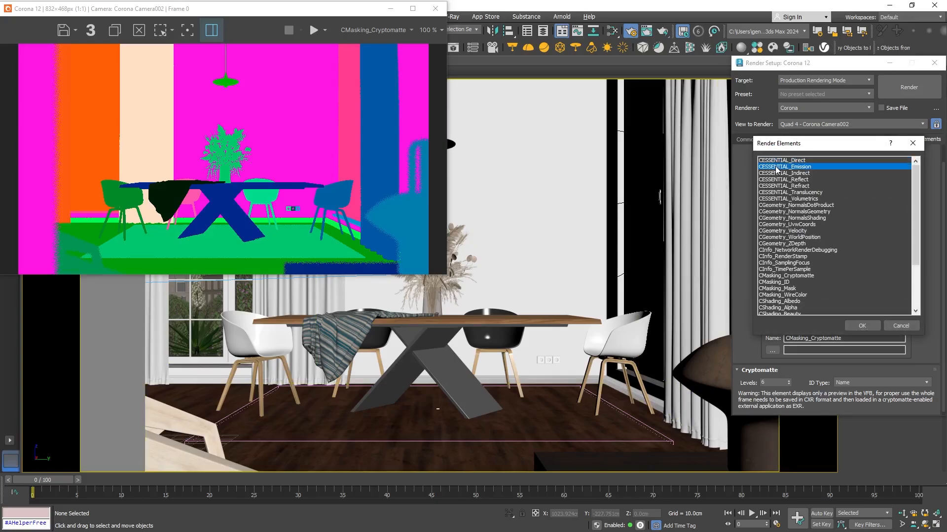
left_click(773, 199)
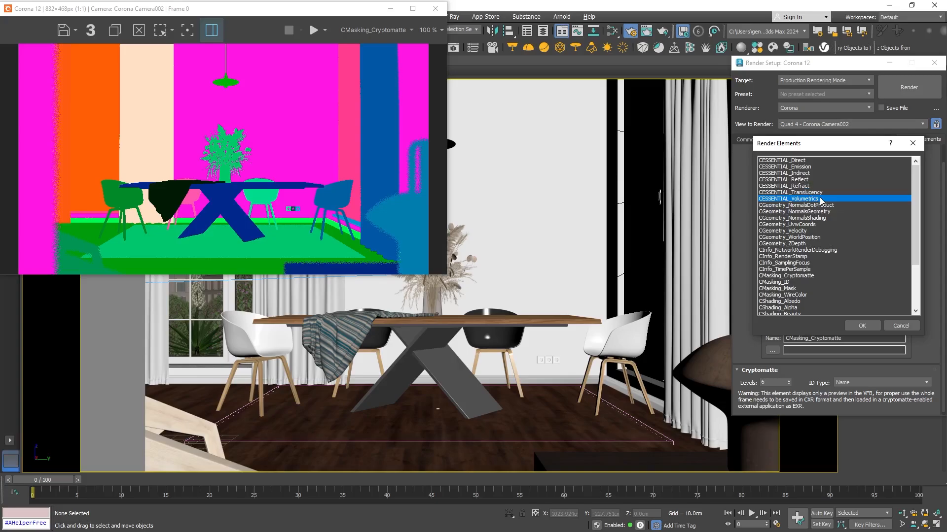
left_click(815, 167)
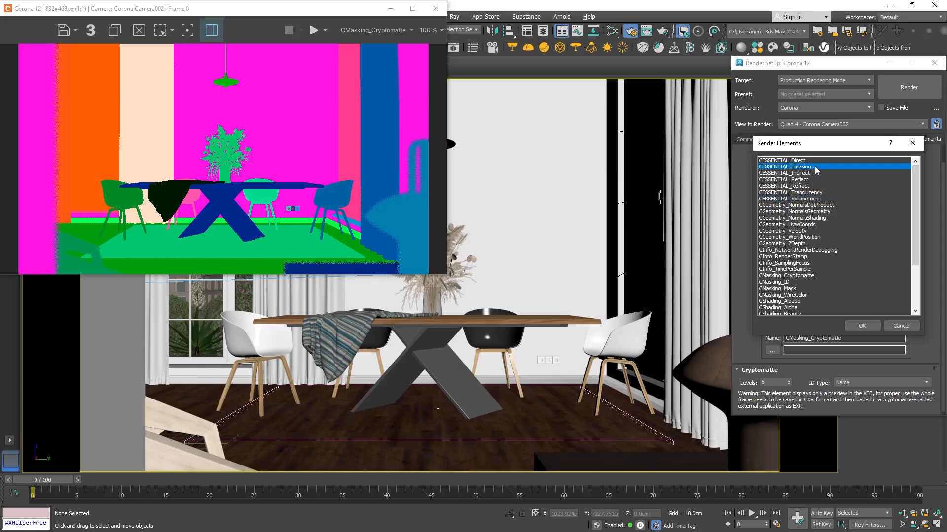
left_click(814, 161)
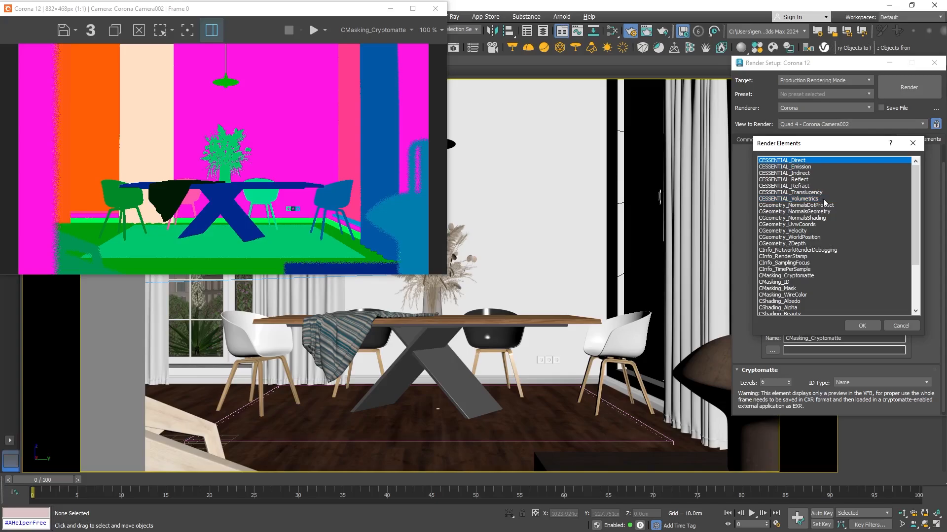
left_click(823, 199, "shift")
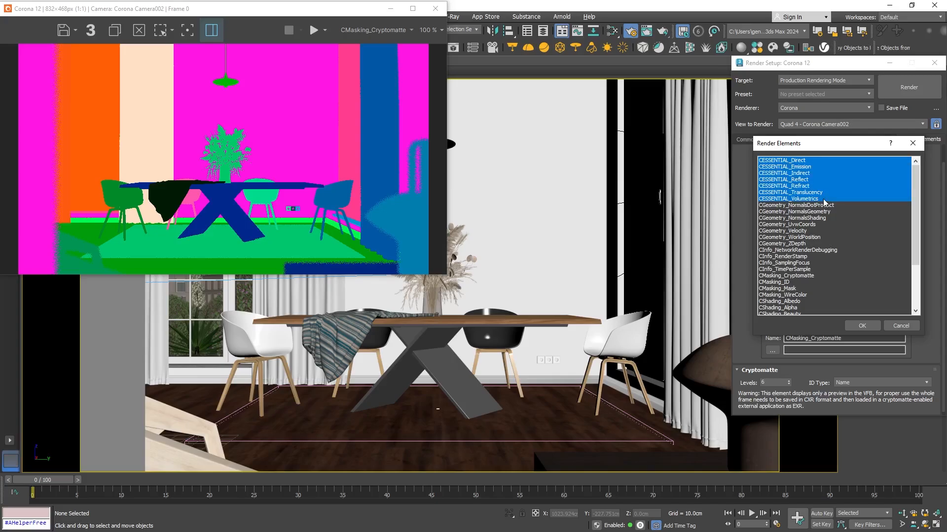
left_click(849, 327)
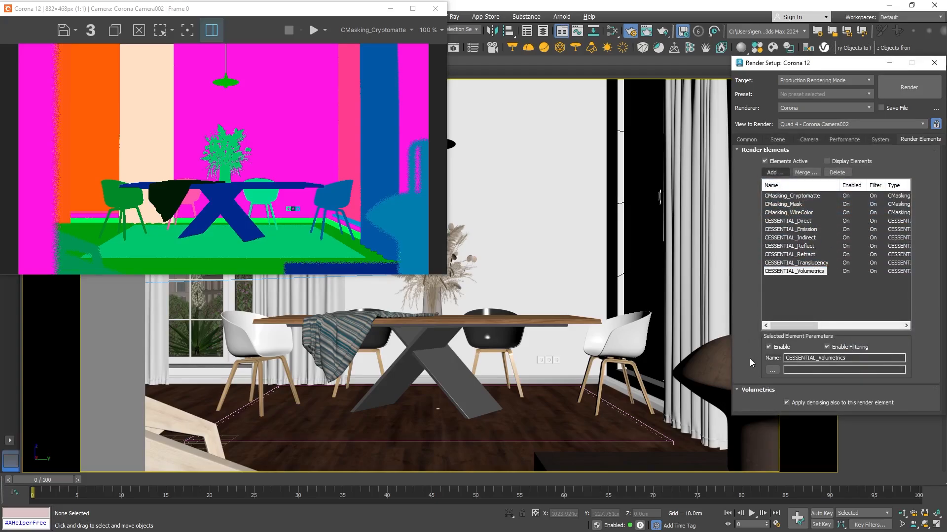
Start interactive rendering and step through the CESSENTIAL passes in the frame buffer, beginning with CESSENTIAL_Direct.
left_click(325, 31)
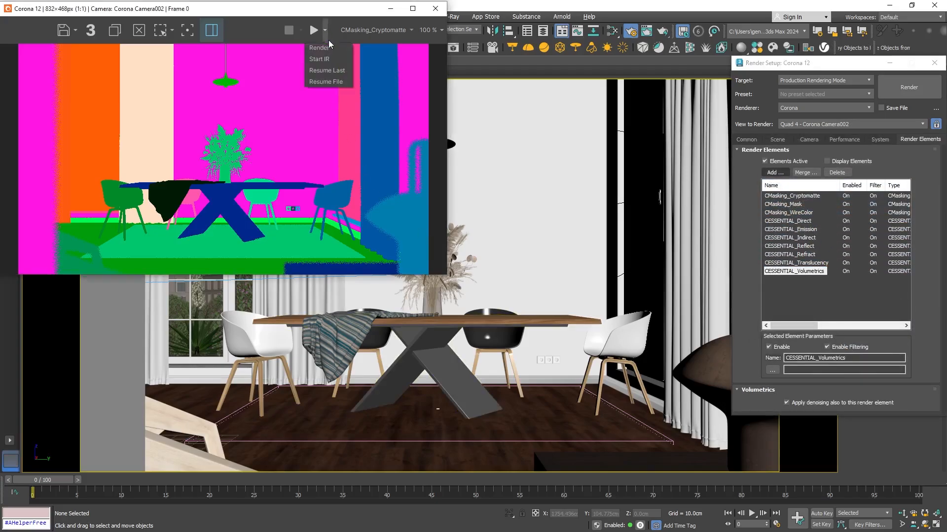
left_click(335, 58)
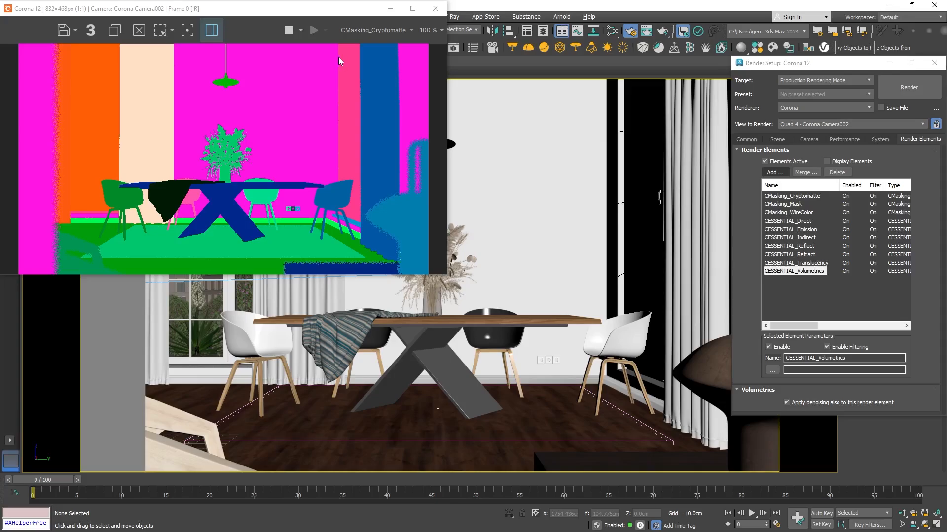
left_click(388, 30)
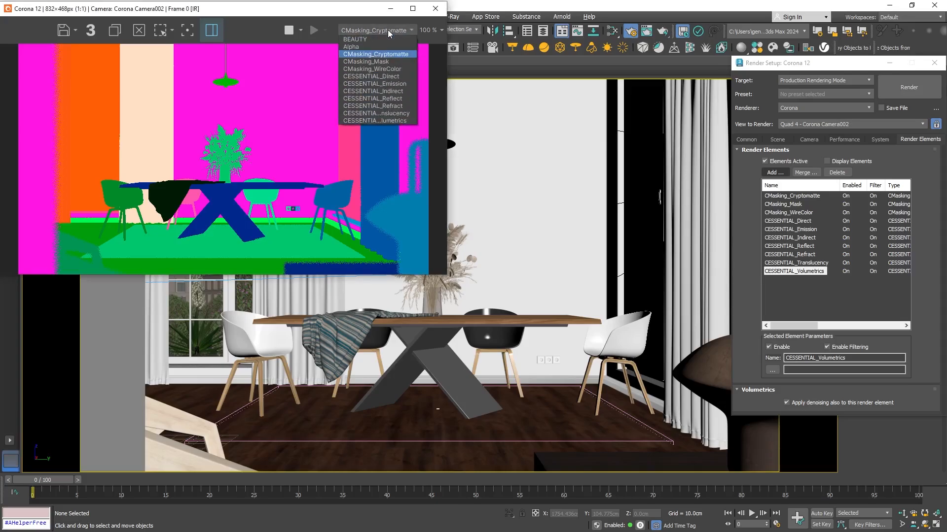
left_click(402, 76)
scroll(387, 31, "down", 1)
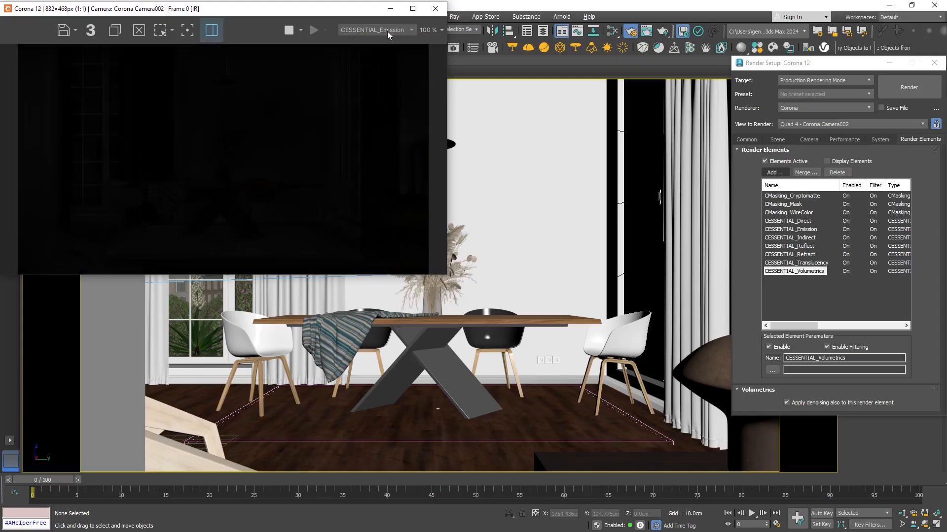
scroll(388, 33, "down", 1)
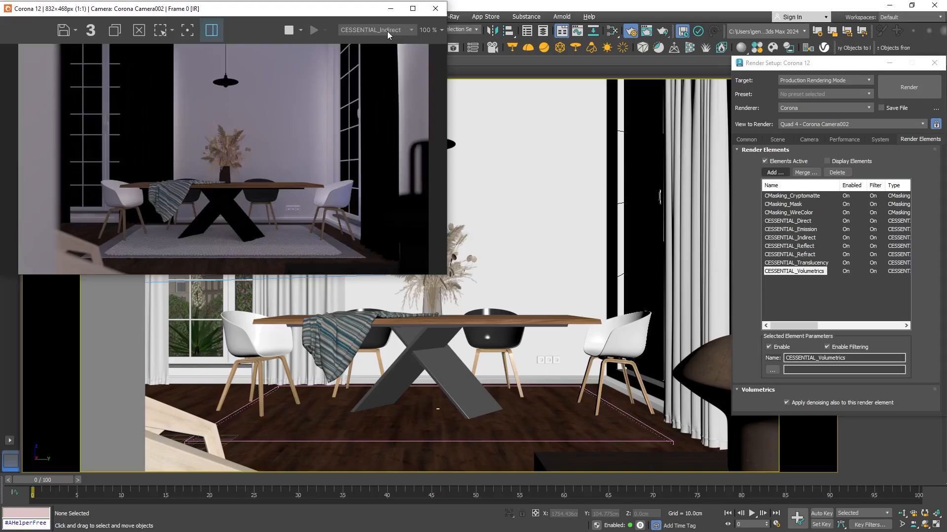
scroll(386, 31, "down", 1)
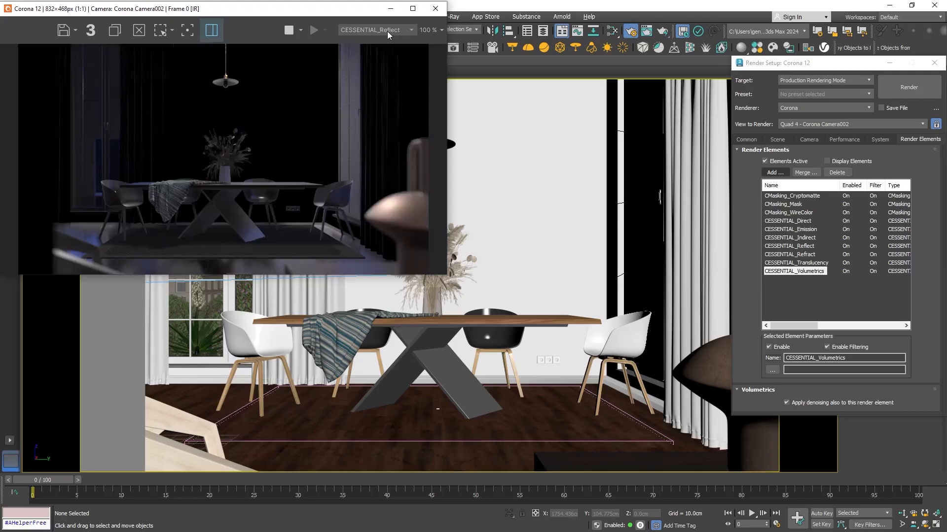
scroll(387, 33, "down", 1)
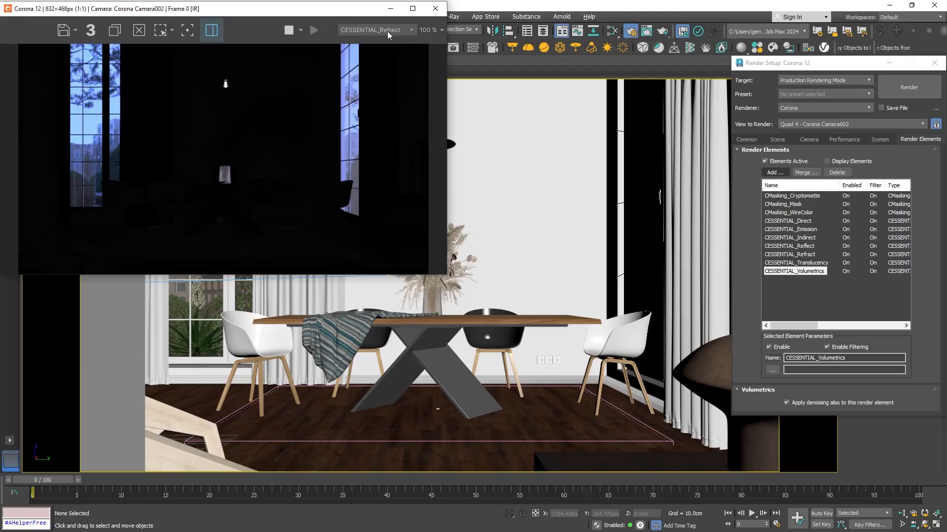
scroll(387, 31, "down", 1)
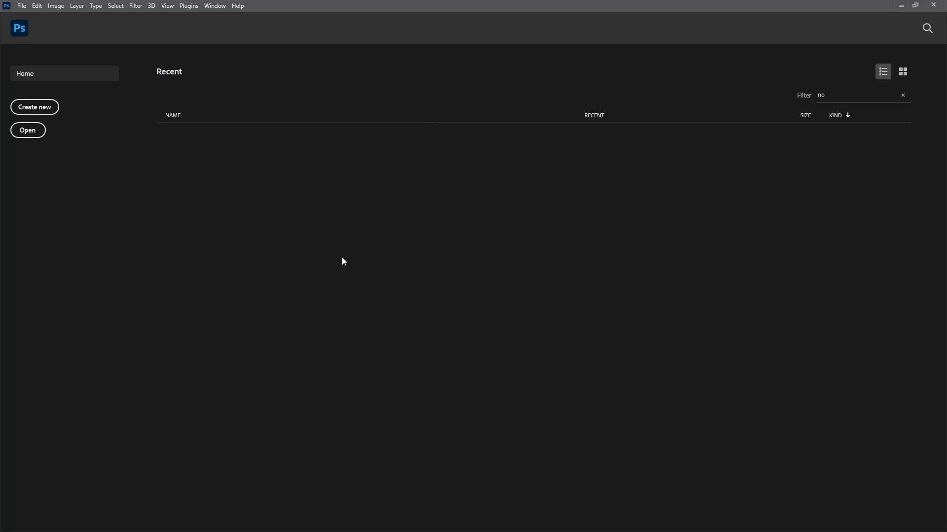
Switch to Photoshop and open essentials.exr from the Rendering folder with its render passes as separate layers.
left_click(28, 130)
right_click(78, 233)
left_click(123, 468)
key("Return")
key("Return")
double_click(80, 232)
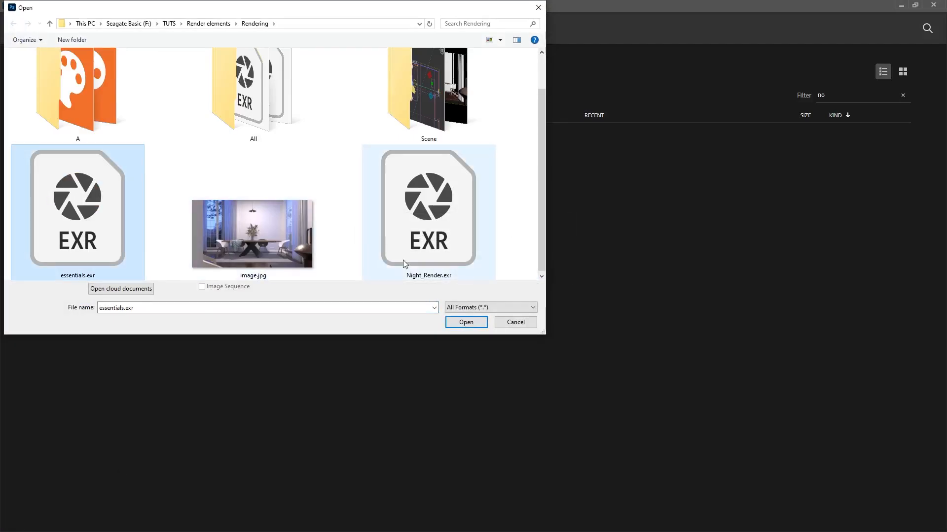
left_click(483, 258)
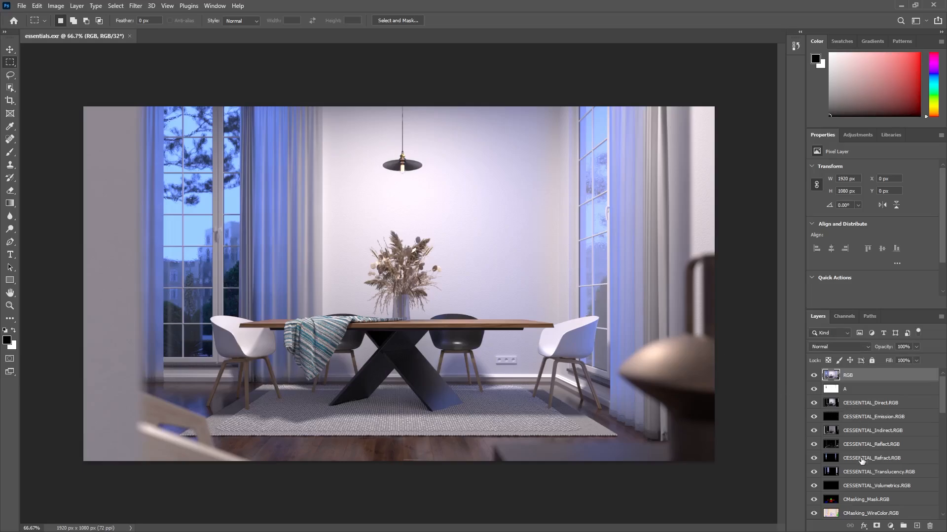
Isolate the CESSENTIAL Direct, Indirect, Reflect, Volumetrics and Emission layers one at a time to examine each pass.
left_click(813, 403, "alt")
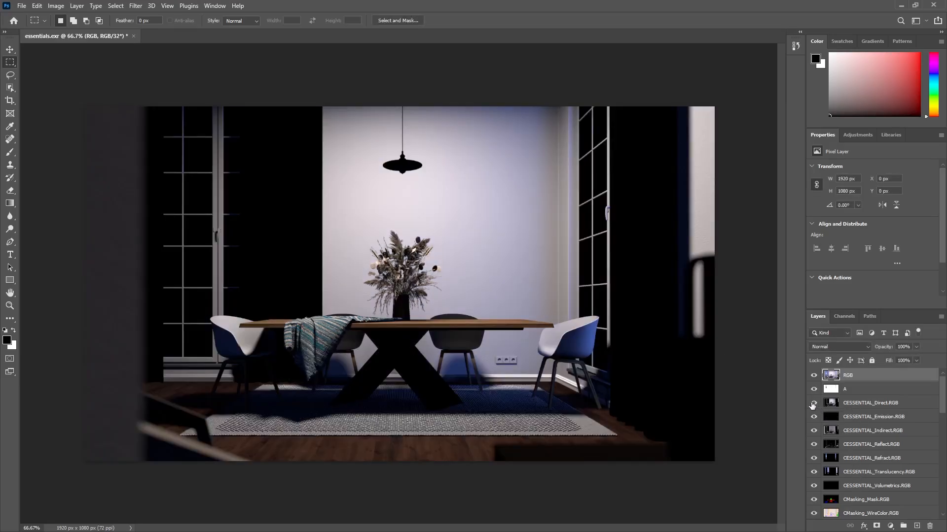
left_click(813, 403, "alt")
left_click(813, 430, "alt")
left_click(813, 431, "alt")
left_click(813, 444, "alt")
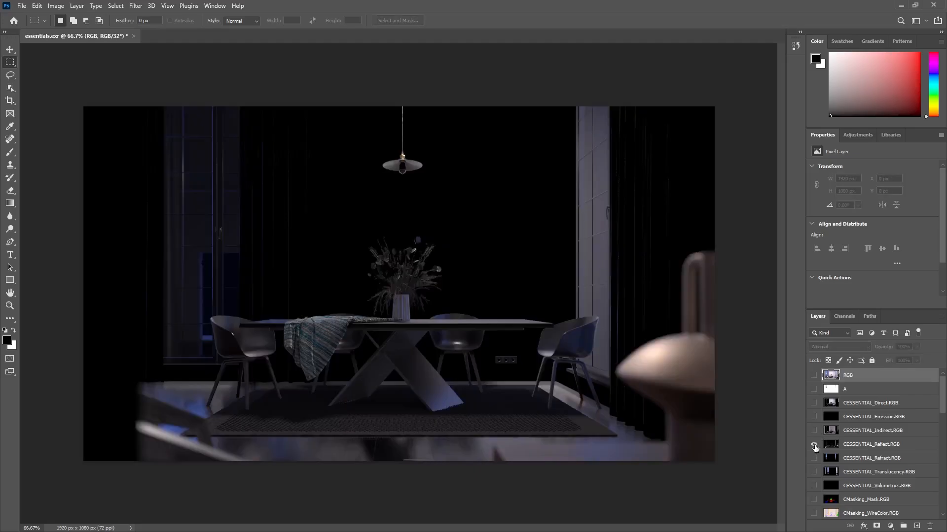
left_click(814, 444, "alt")
left_click(813, 486, "alt")
left_click(814, 487, "alt")
left_click(813, 417, "alt")
left_click(814, 417, "alt")
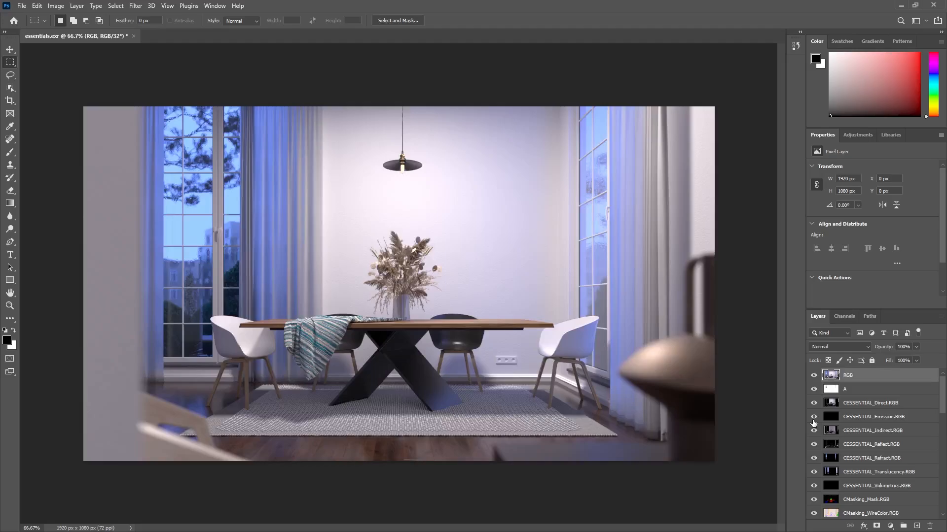
Group the layers from CESSENTIAL_Direct.RGB to CESSENTIAL_Volumetrics.RGB, expand the group and hide all other layers.
left_click(848, 408)
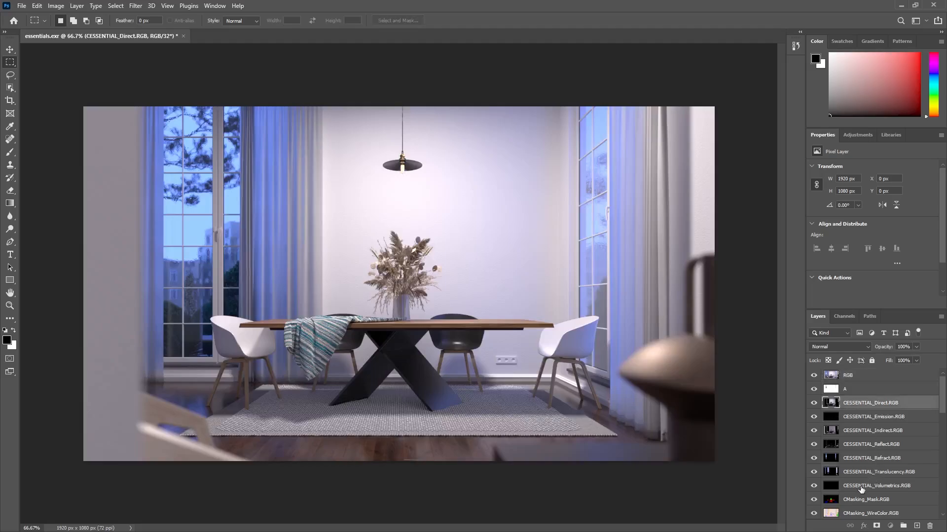
left_click(867, 488, "shift")
left_click(903, 526)
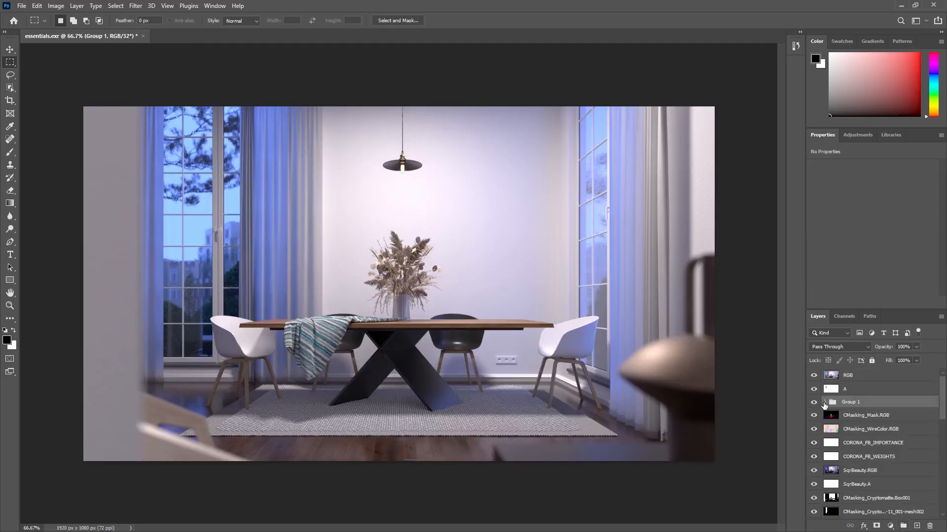
left_click(824, 403)
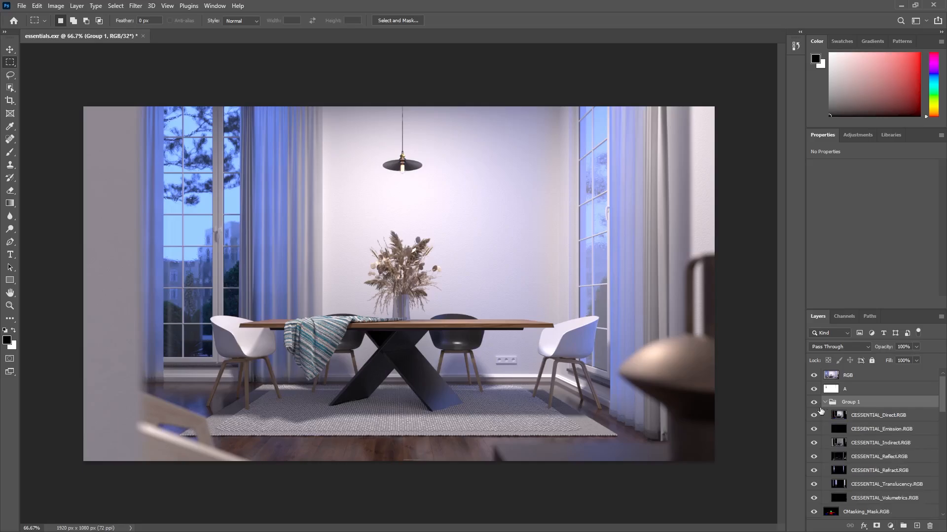
left_click(812, 404, "alt")
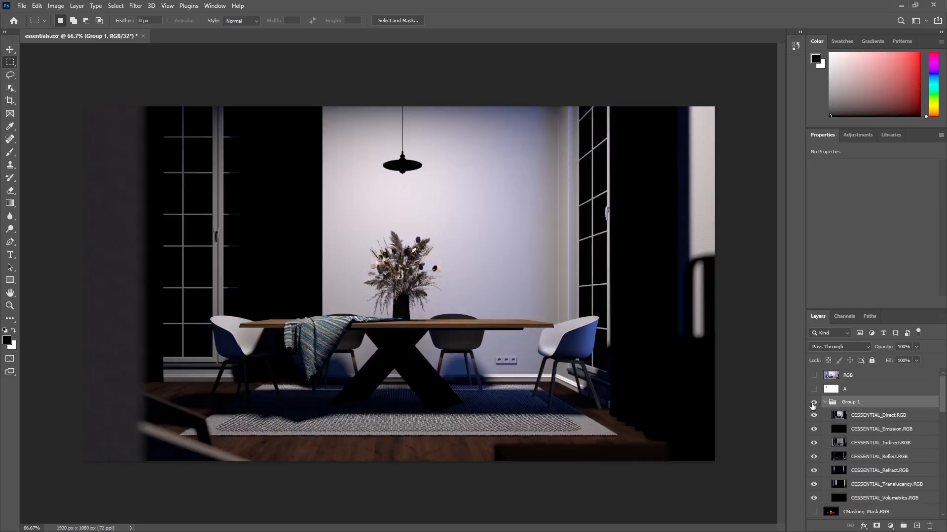
Set the blend mode of all seven CESSENTIAL layers in Group 1 to Linear Dodge (Add).
left_click(870, 418)
left_click(893, 428)
left_click(888, 445)
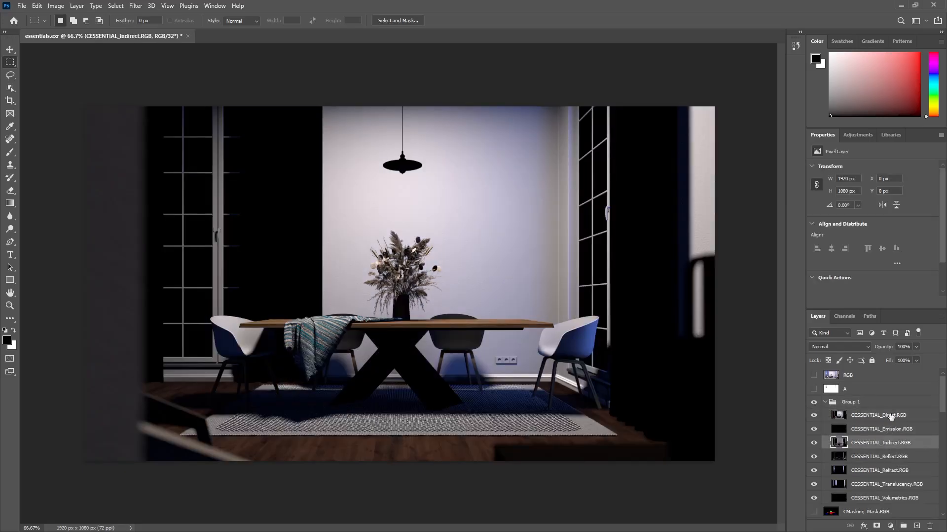
left_click(891, 416)
left_click(890, 499, "shift")
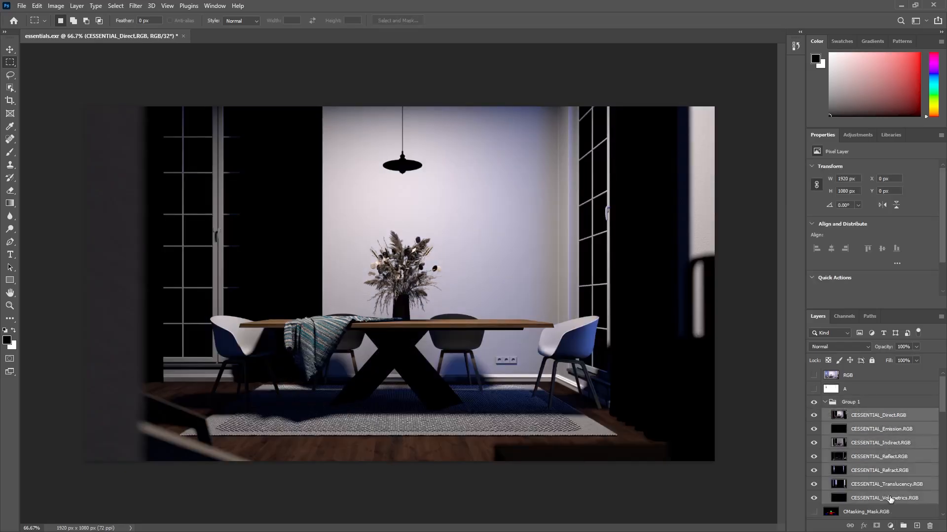
left_click(859, 348)
left_click(862, 384)
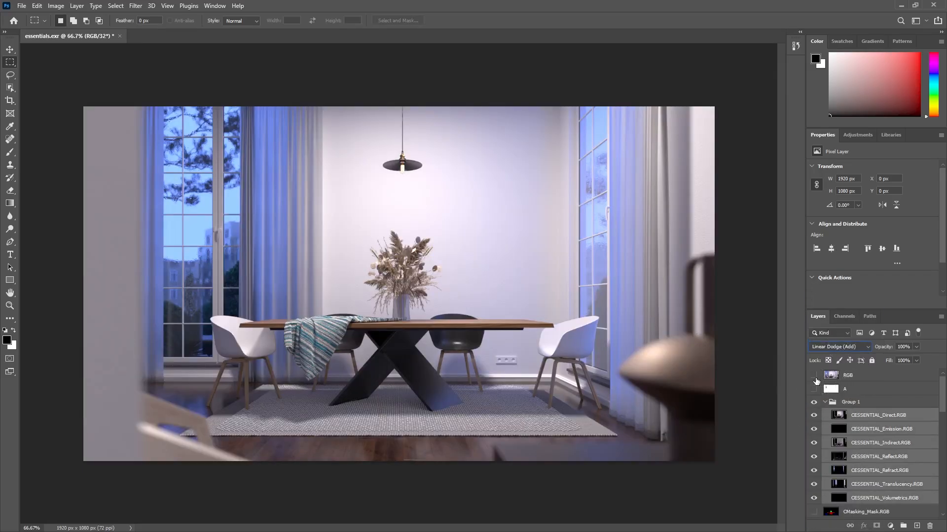
Toggle the visibility of the RGB layer and Group 1 to compare the combined passes with the original render.
left_click(813, 377, "alt")
left_click(814, 402)
left_click(815, 377)
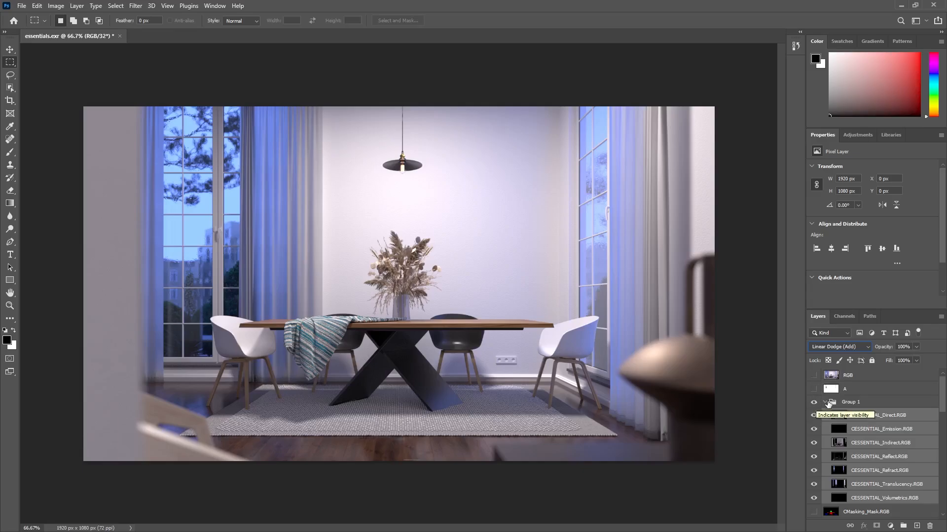
Try a Hue/Saturation adjustment on the CESSENTIAL_Reflect.RGB layer.
mouse_move(943, 388)
left_mouse_down()
mouse_move(942, 410)
mouse_move(941, 393)
left_mouse_up()
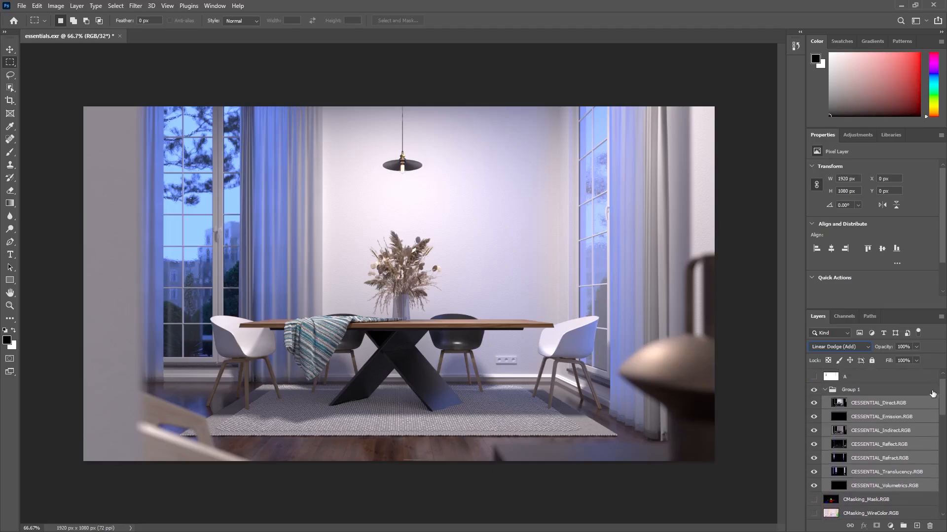
left_click(899, 445)
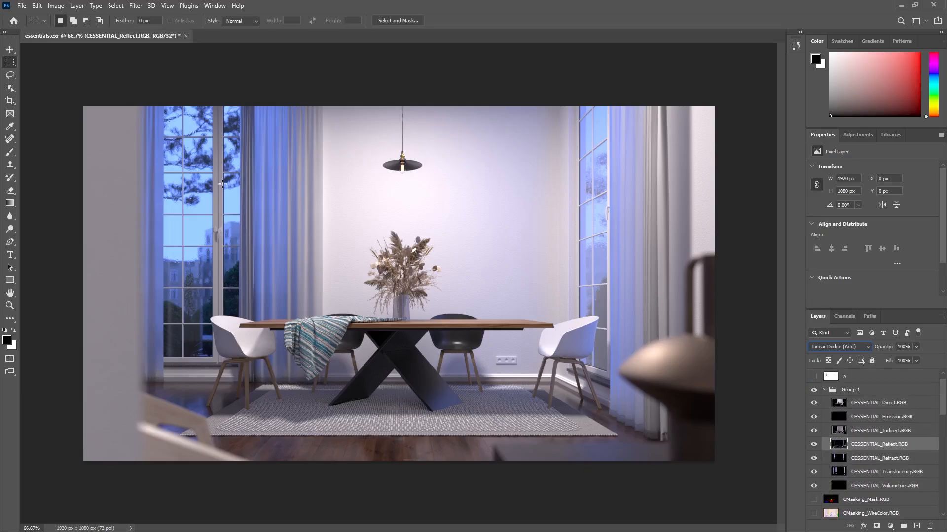
left_click(56, 6)
mouse_move(69, 28)
left_click(177, 83)
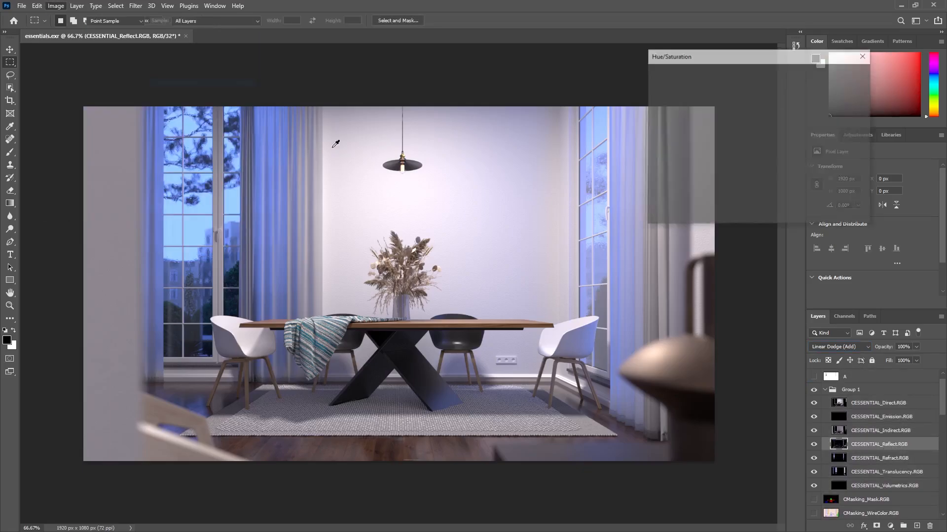
left_click_drag(717, 124, 762, 123)
left_click(847, 91)
key("m")
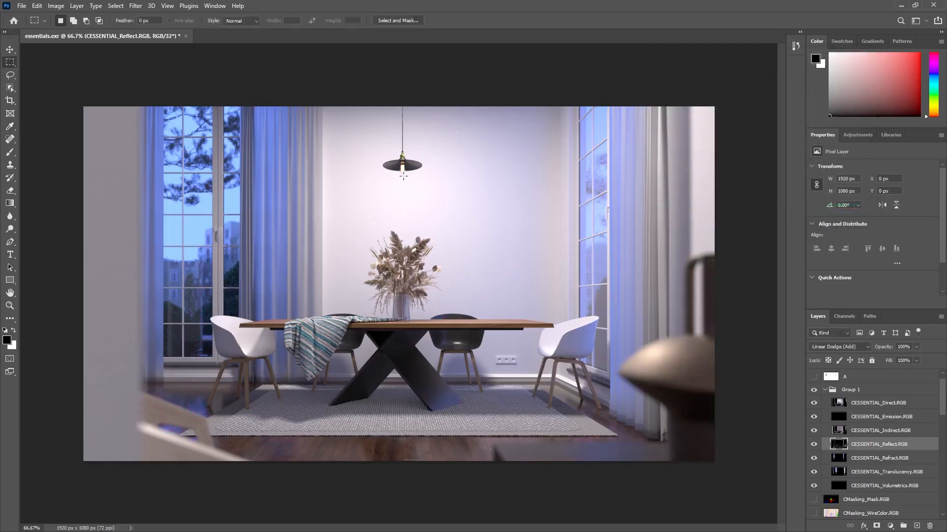
Duplicate the CESSENTIAL_Reflect.RGB layer inside Group 1 and hide the copy.
left_click(77, 6)
left_click(89, 47)
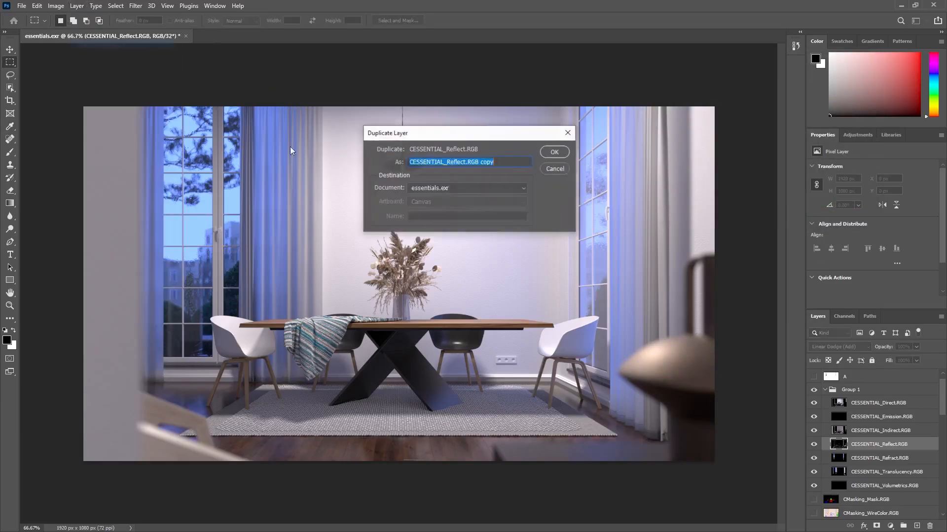
left_click(557, 153)
left_click(812, 445)
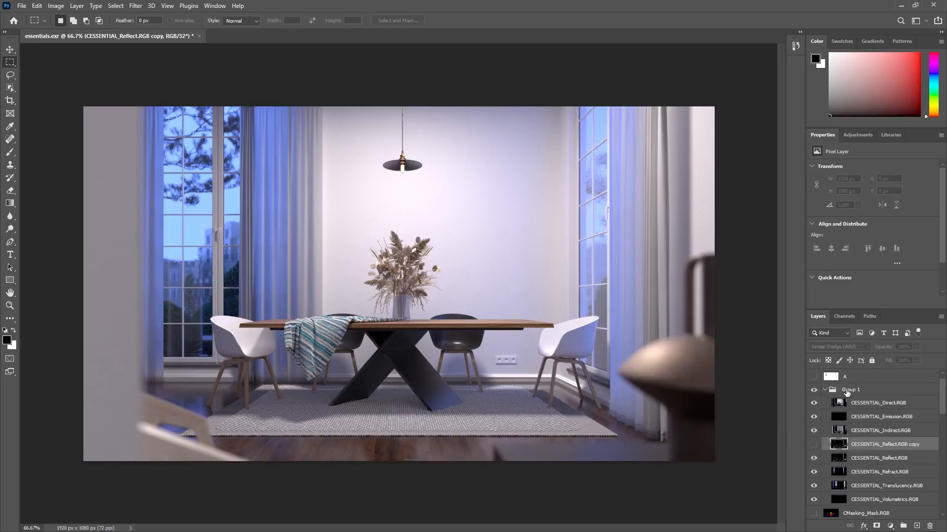
Load the floor area of the CMasking_Cryptomatte.Plane001 mask as a selection, with Group 1 shown again instead of the mask.
left_click(841, 392)
left_click_drag(942, 392, 943, 492)
left_click(814, 462)
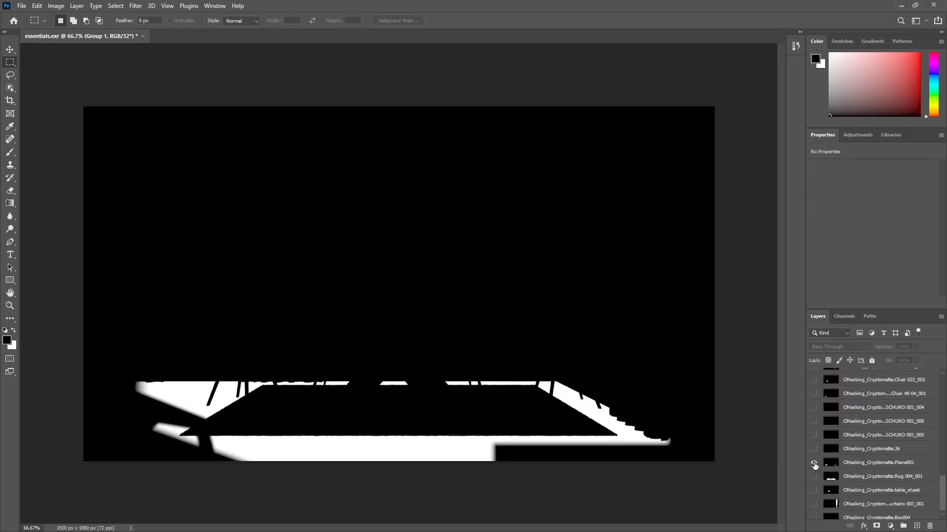
left_click(843, 316)
left_click(829, 337, "ctrl")
left_click(817, 316)
scroll(877, 443, "up", 10)
left_click(813, 384)
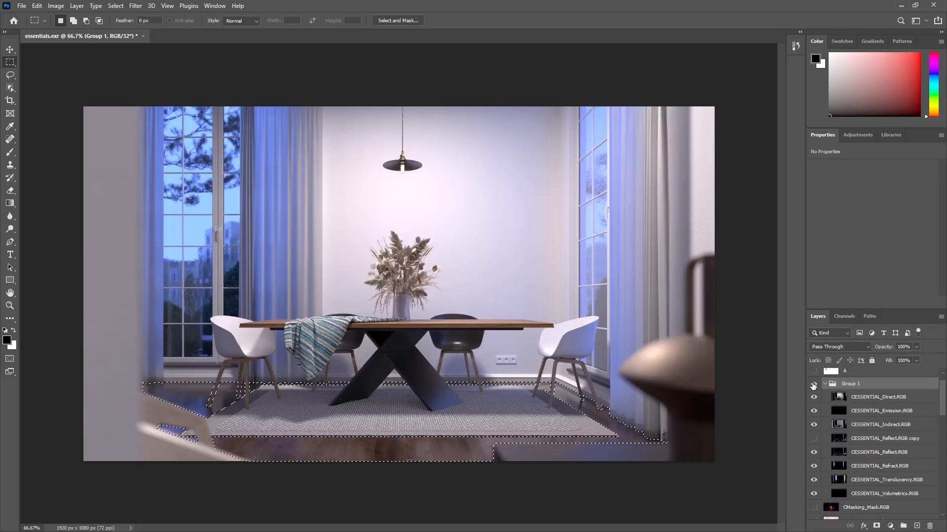
Apply Brightness/Contrast with brightness 8 and contrast 76 to the selected floor on the CESSENTIAL_Reflect.RGB layer, and toggle the layer's visibility to compare.
left_click(839, 451)
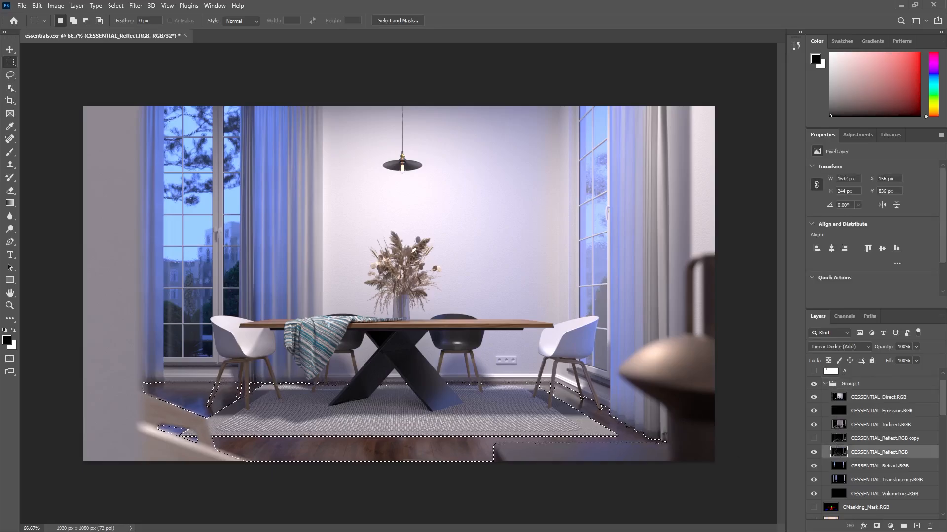
left_click(56, 6)
mouse_move(64, 28)
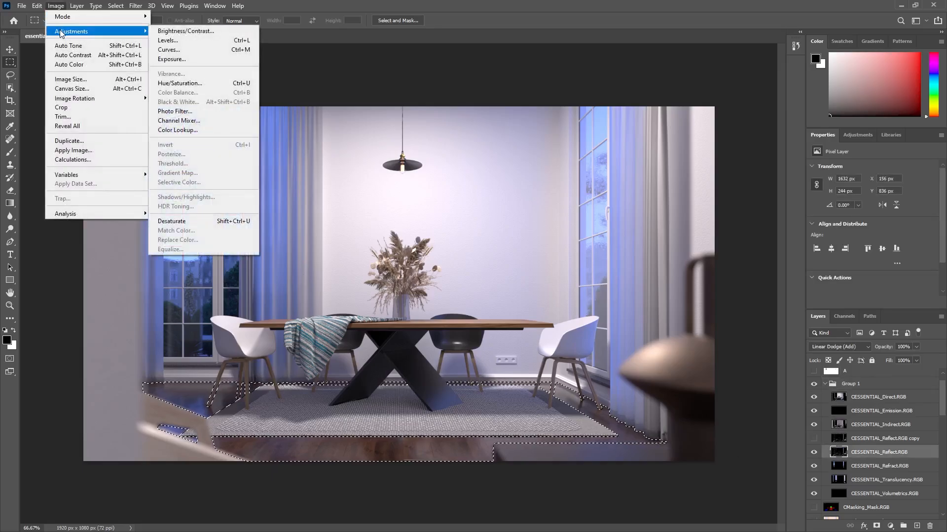
left_click(178, 30)
left_click_drag(430, 155, 409, 156)
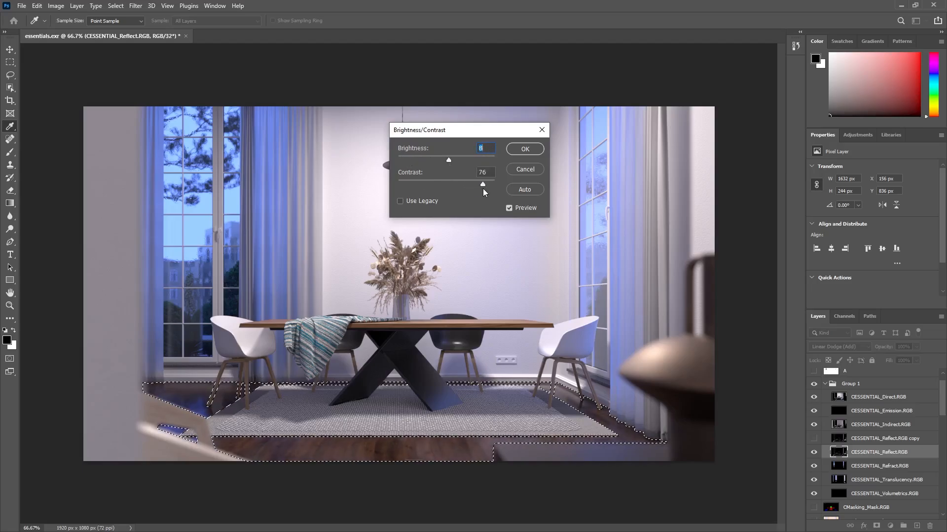
left_click(483, 189)
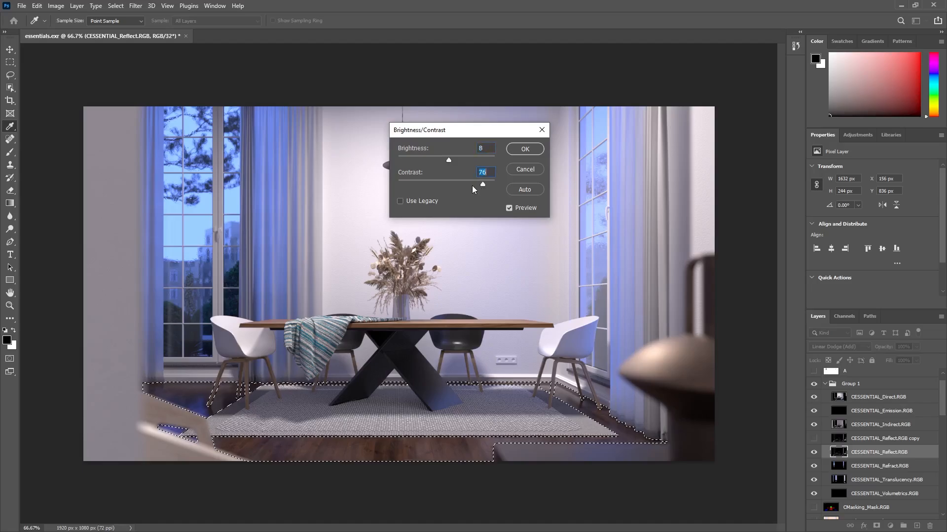
left_click(523, 149)
key("m")
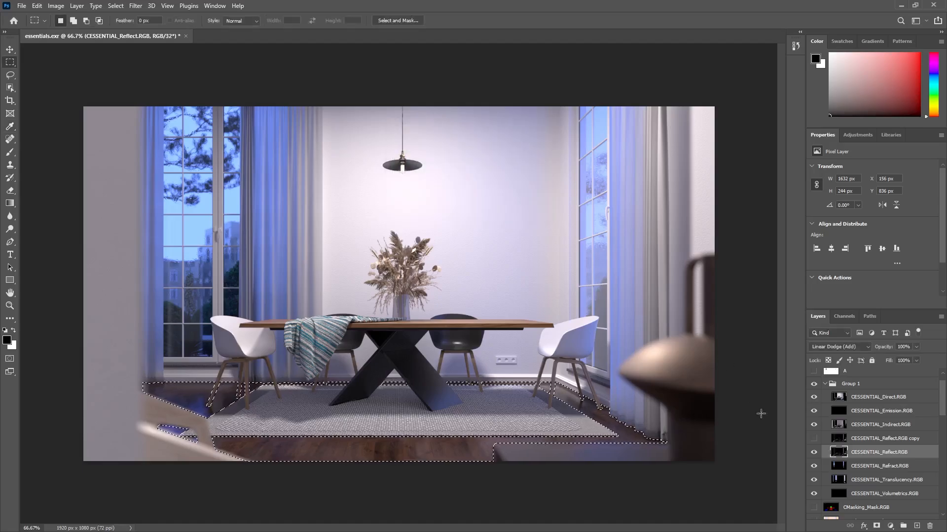
left_click(814, 452)
left_click(814, 452)
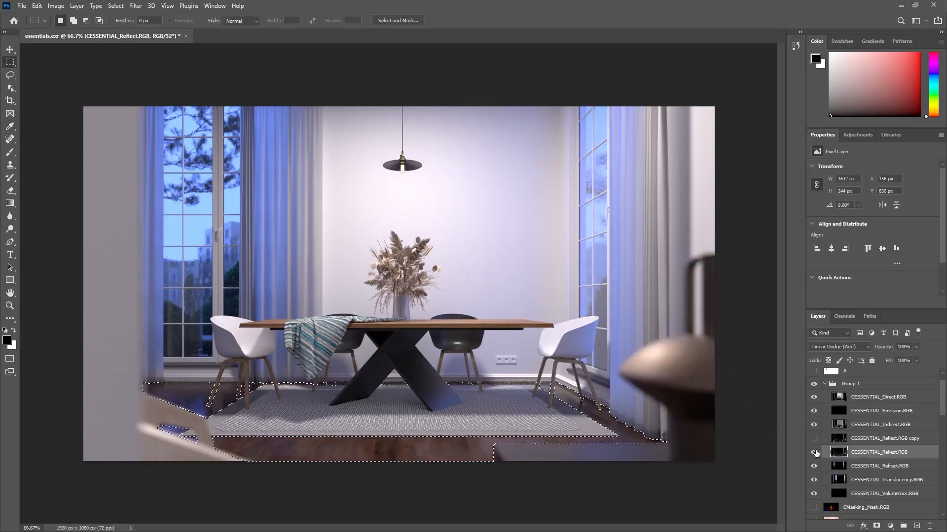